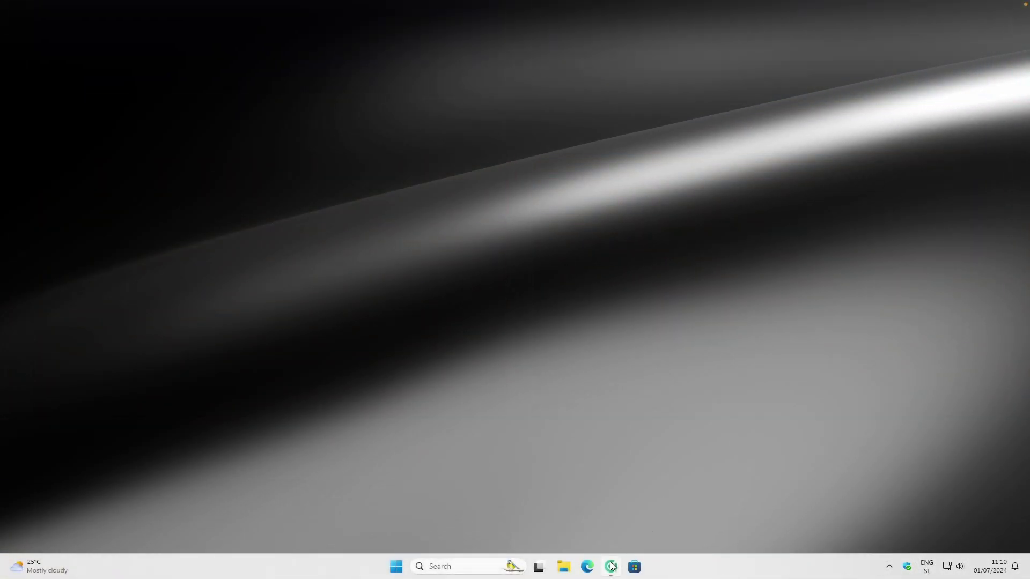
- Switch to the browser and sort the DeviantArt cursors gallery by Most Recent
left_click(611, 566)
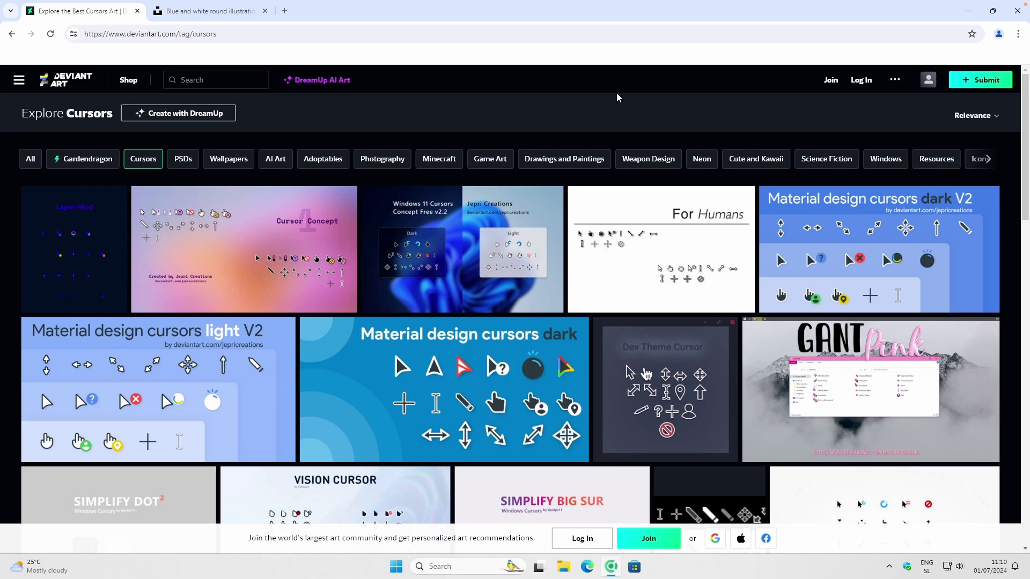
left_click(975, 115)
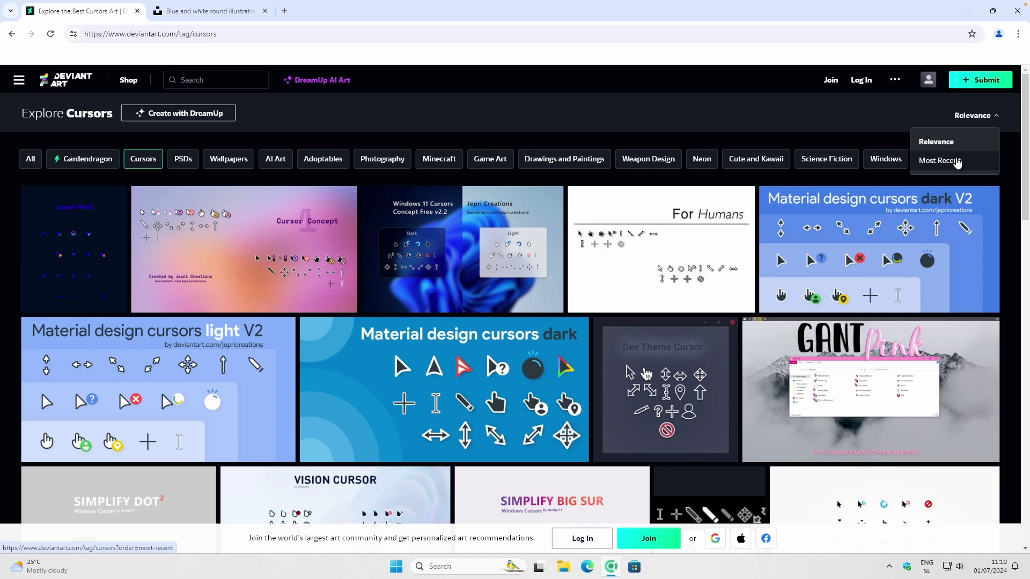
left_click(957, 163)
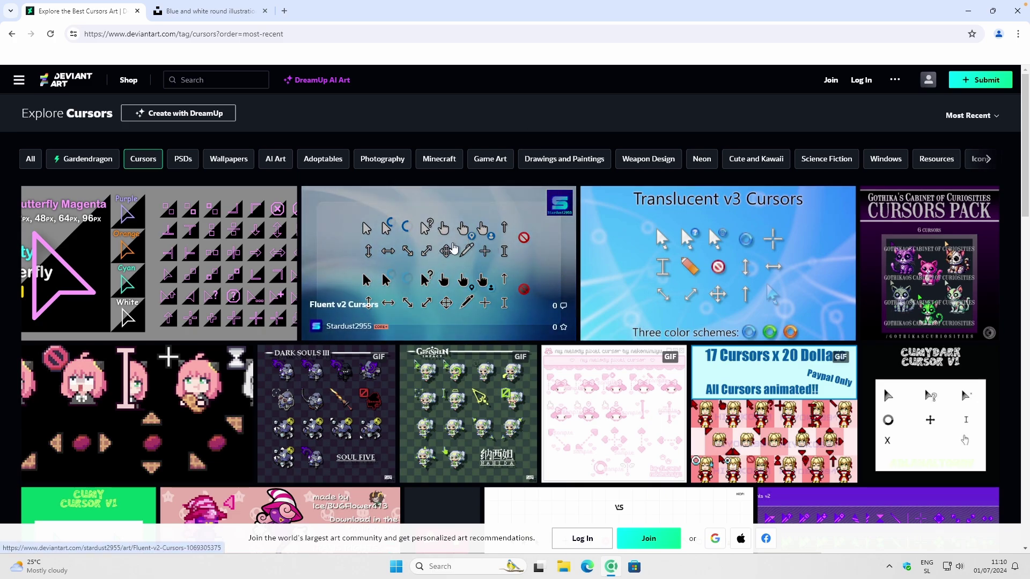
- Preview the Fluent v2 Cursors pack, return to the cursors gallery and open the MaterialDesignCursors page
left_click(472, 244)
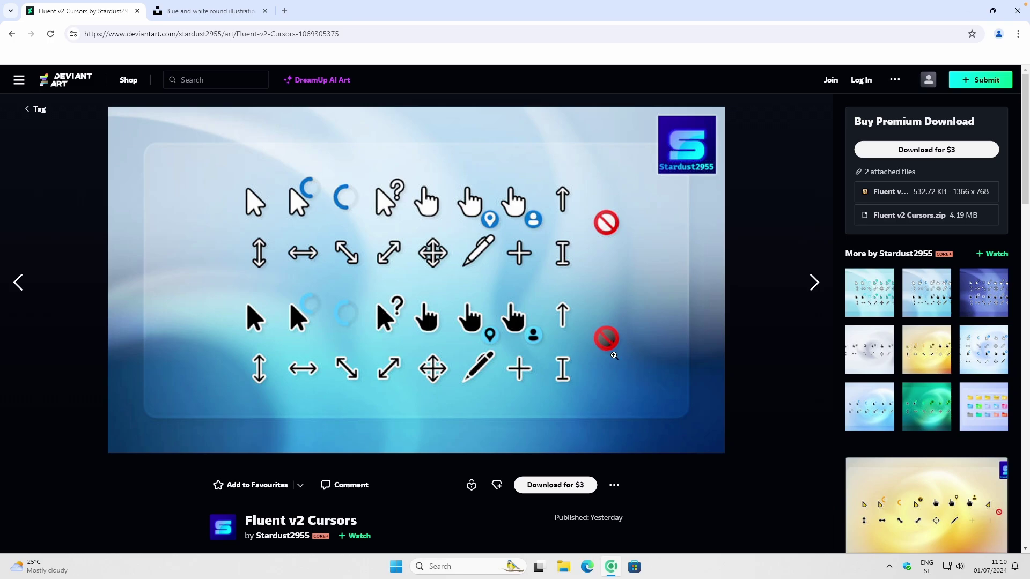
left_click(12, 34)
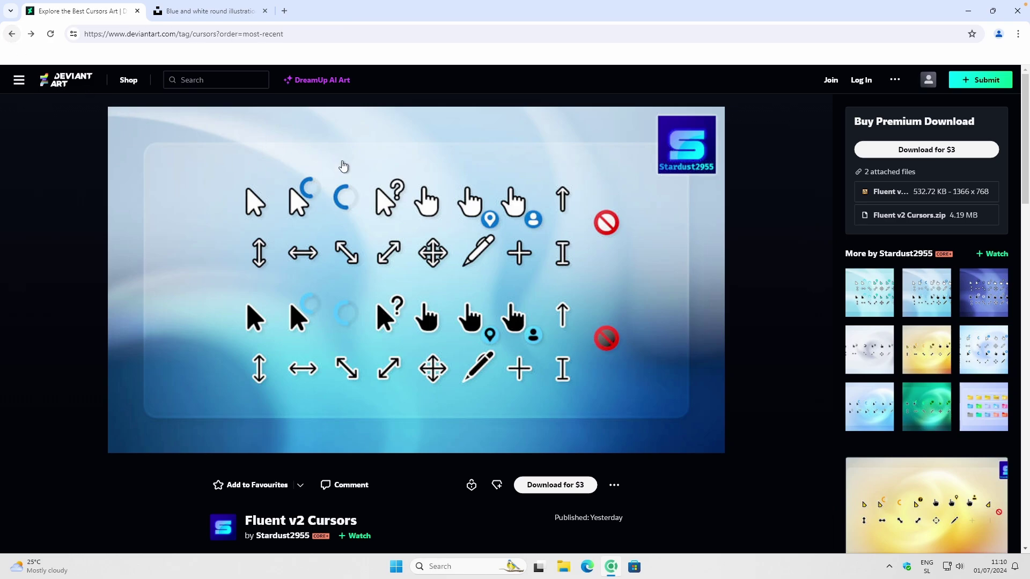
scroll(459, 234, "down", 10)
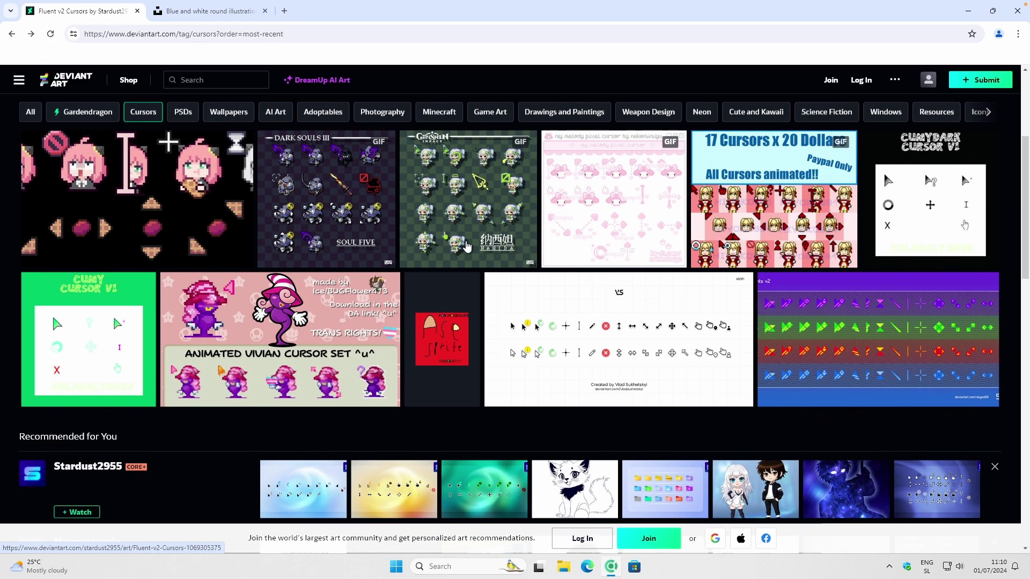
scroll(442, 232, "down", 10)
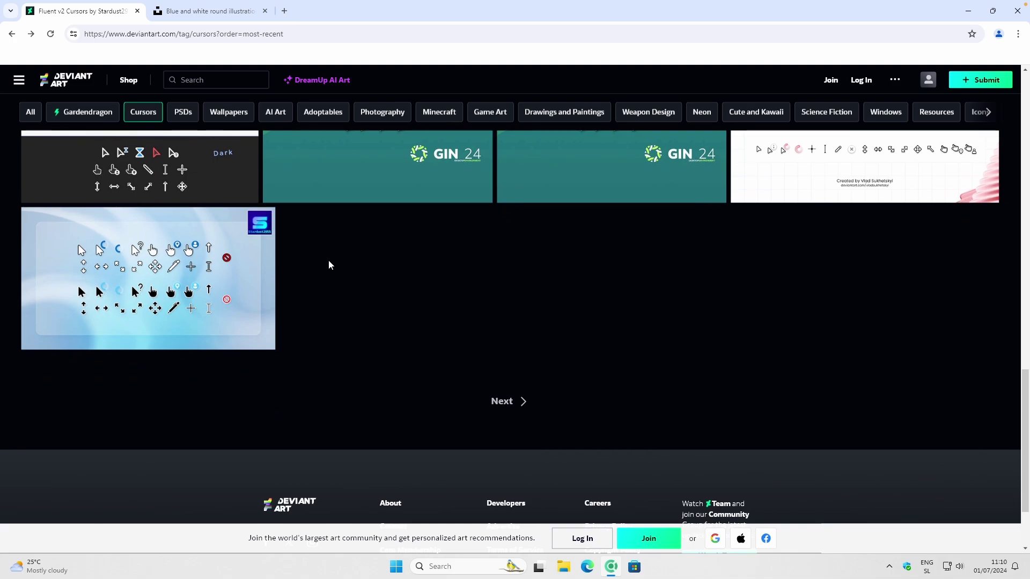
scroll(315, 262, "up", 4)
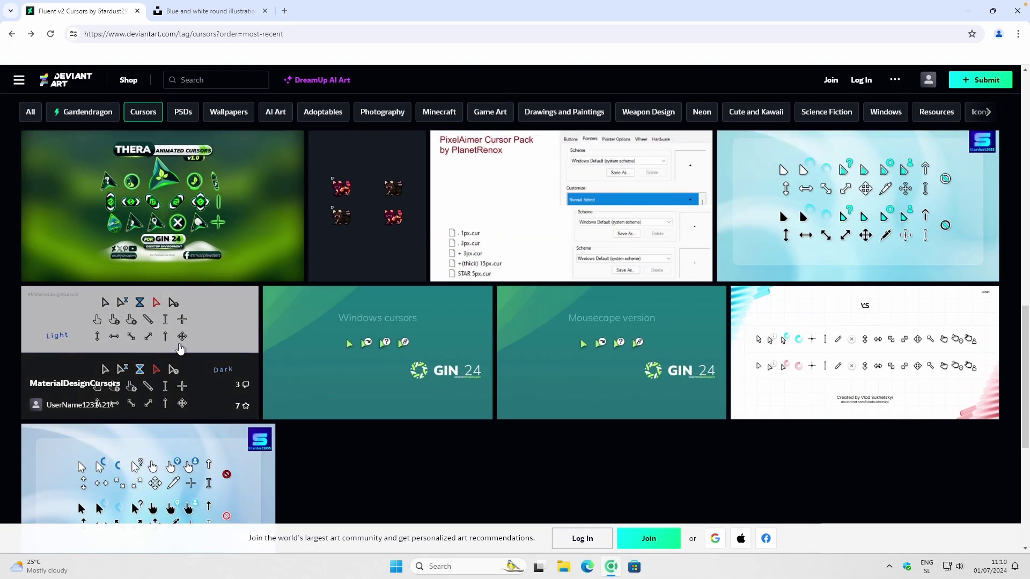
left_click(180, 349)
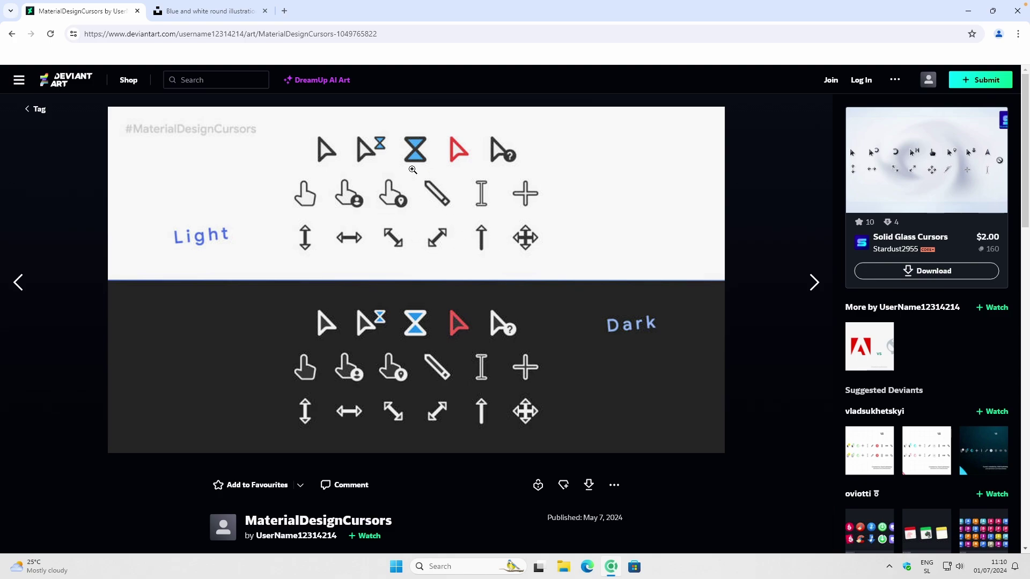
- Follow the GitHub link in the MaterialDesignCursors description and accept the redirect out of DeviantArt
scroll(466, 207, "down", 8)
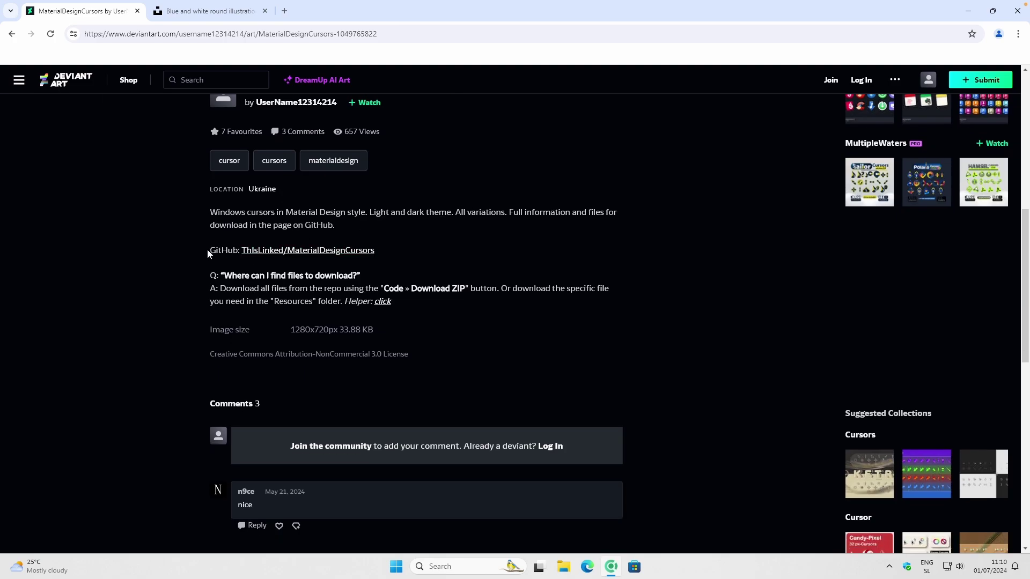
left_click_drag(208, 252, 402, 250)
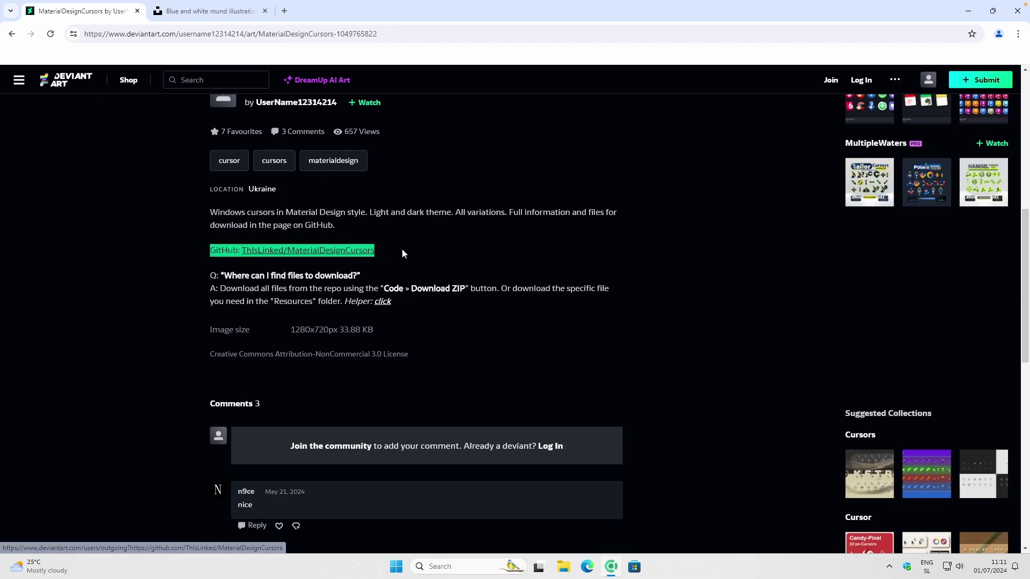
left_click(418, 250)
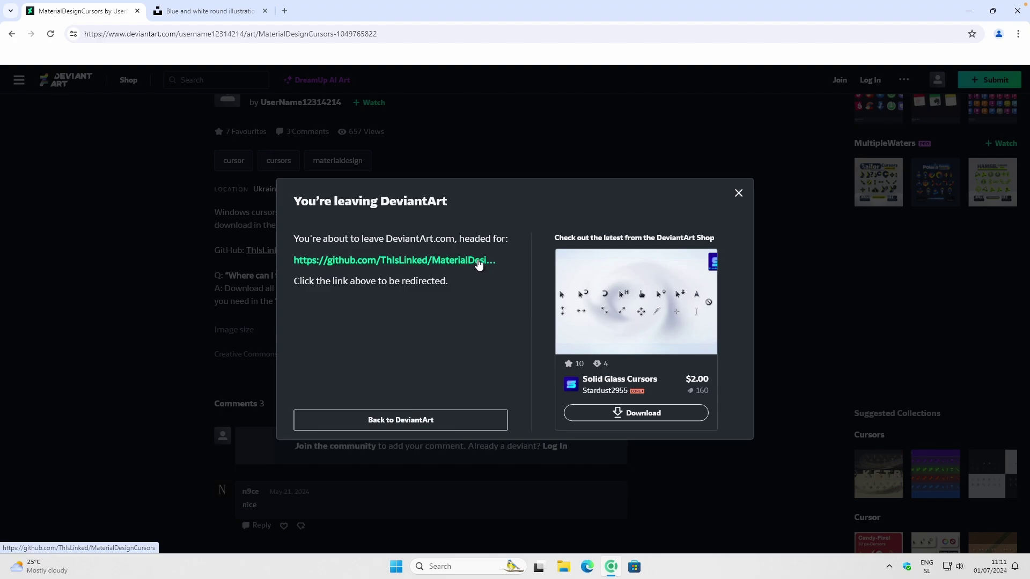
left_click(445, 259)
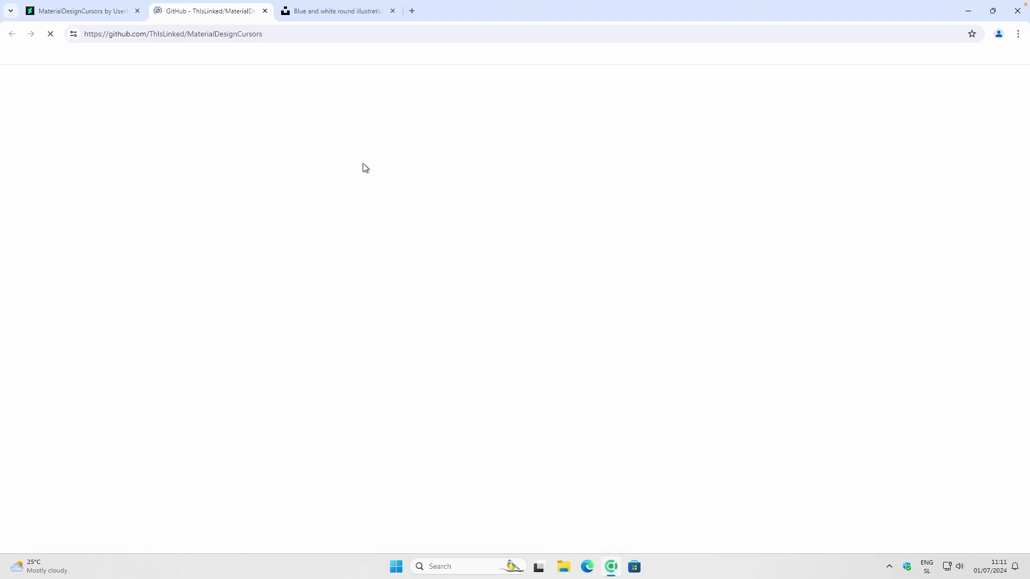
- Review the repository's README and download the code as a ZIP named MaterialDesignCursors-master into the Downloads folder
scroll(450, 183, "down", 5)
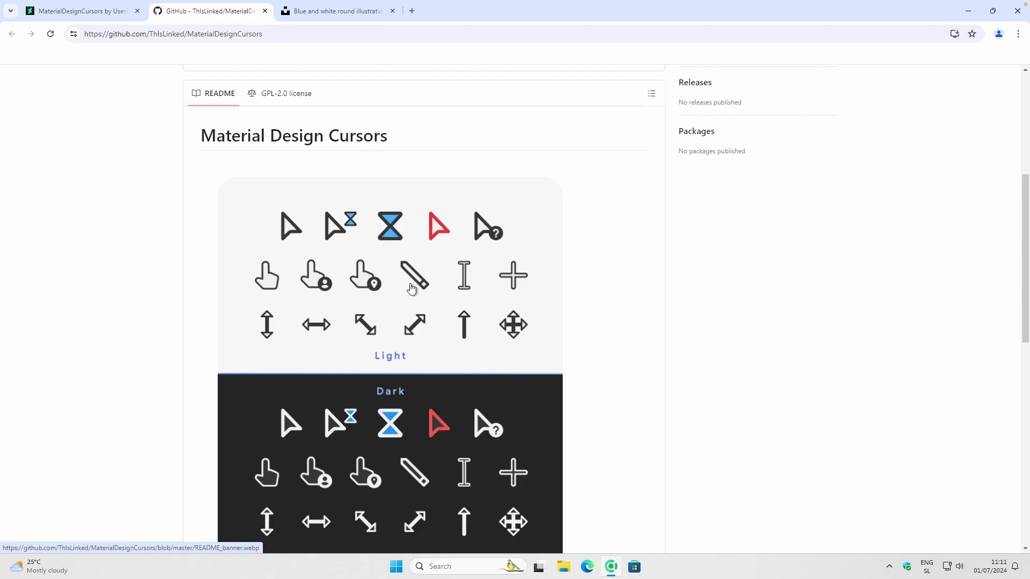
scroll(410, 271, "down", 4)
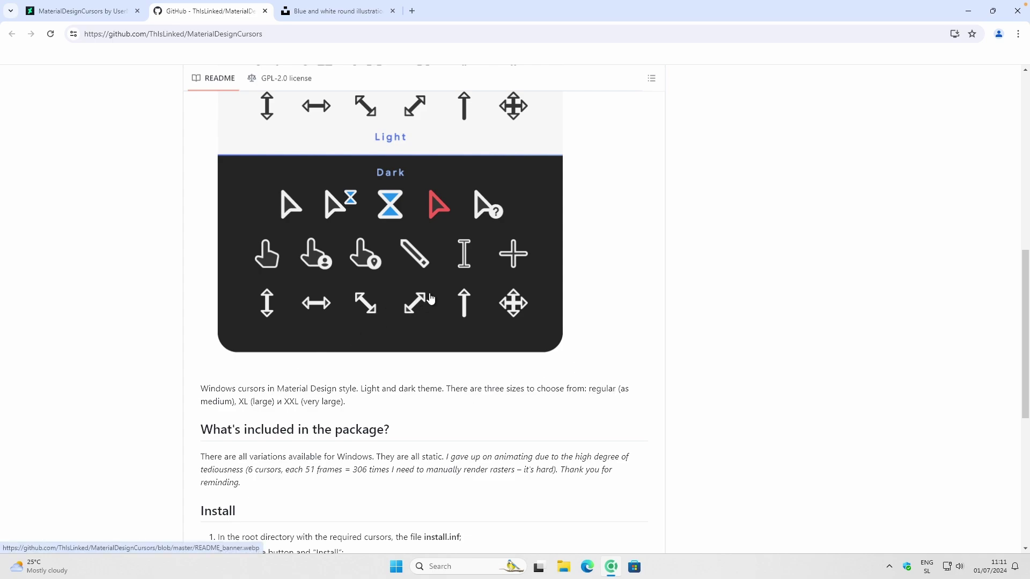
scroll(479, 305, "up", 8)
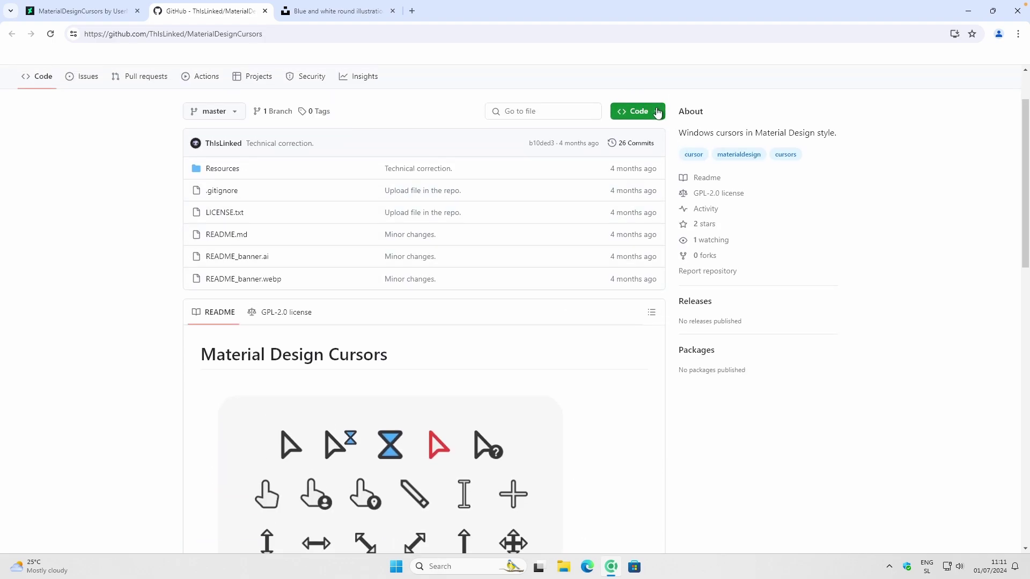
left_click(655, 111)
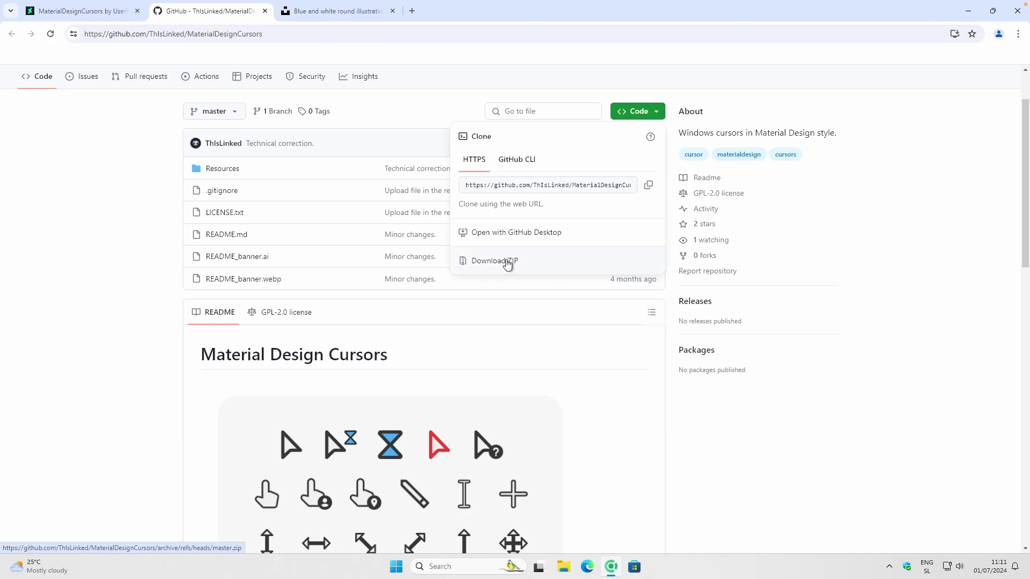
left_click(520, 261)
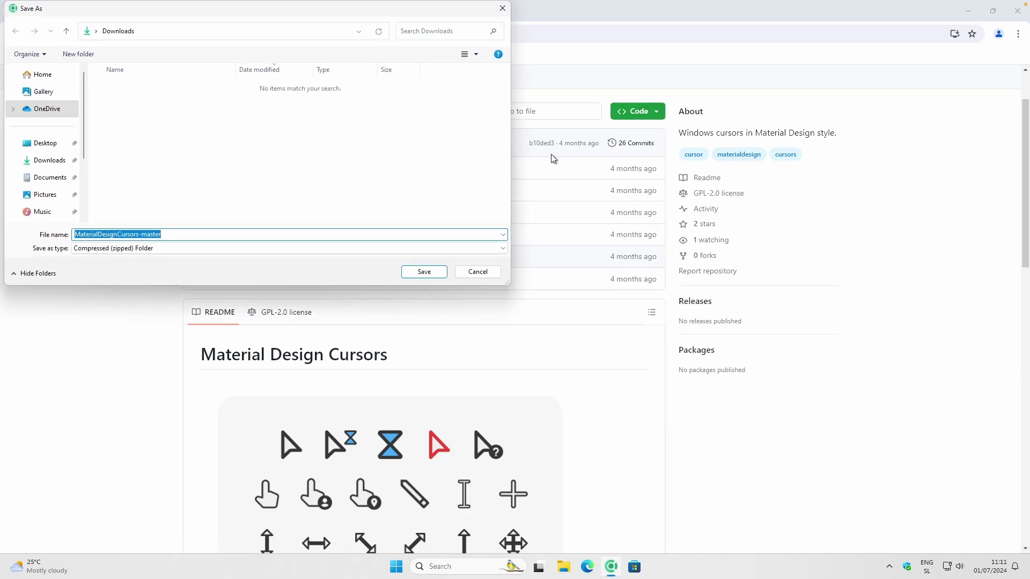
left_click(425, 272)
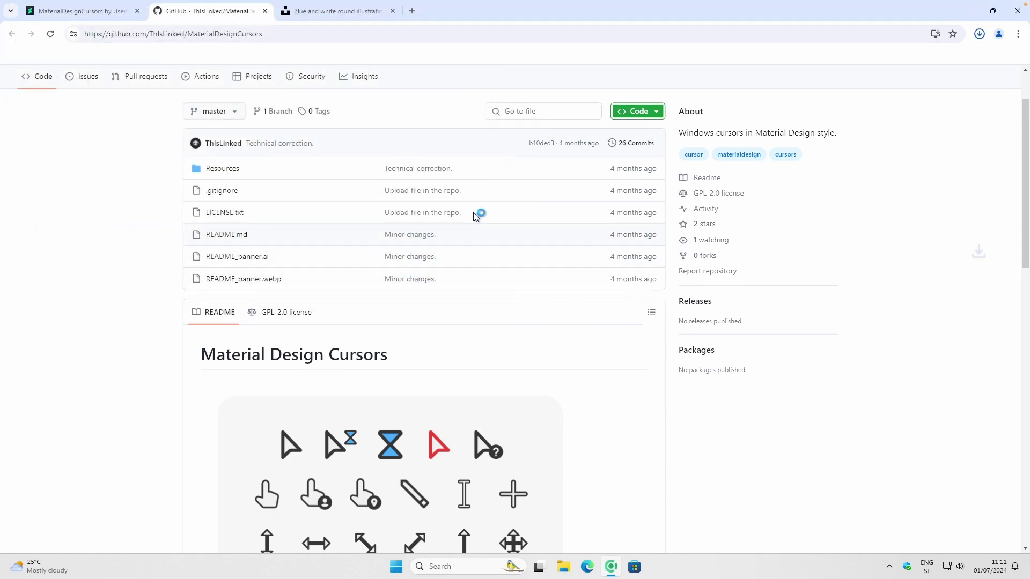
- Show the downloaded ZIP in its folder and extract it to MaterialDesignCursors-master in Downloads
left_click(978, 34)
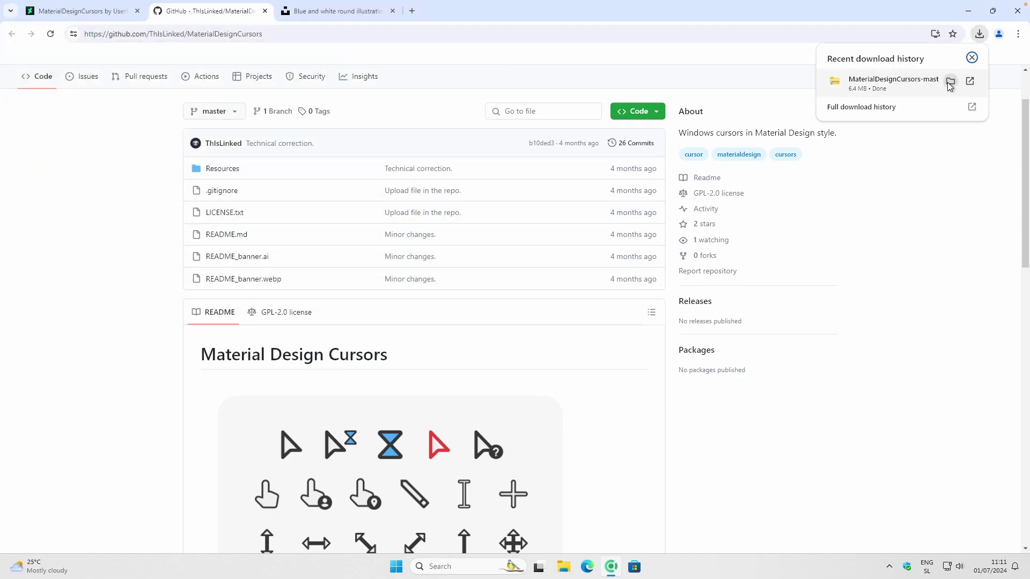
left_click(949, 81)
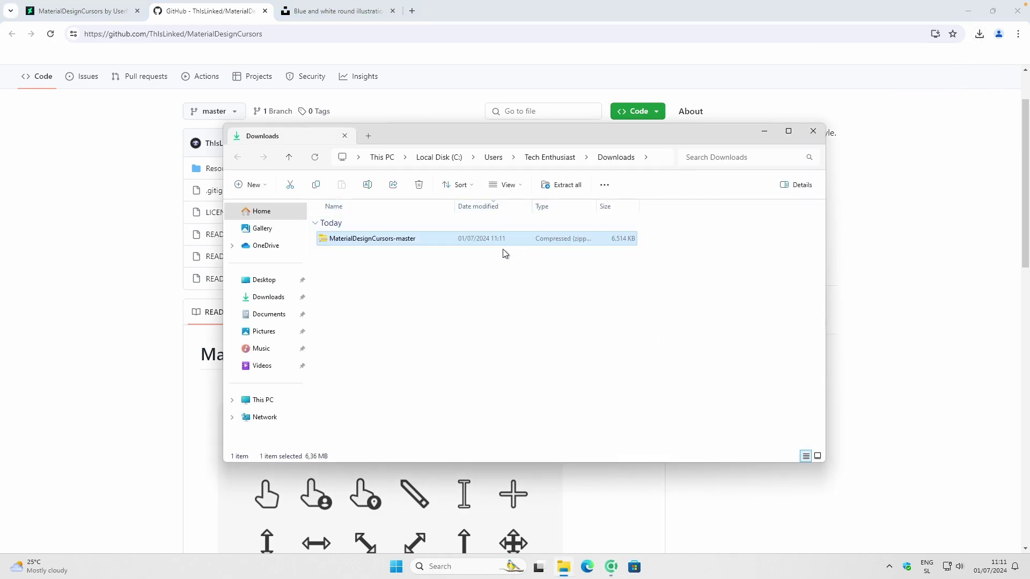
left_click(563, 192)
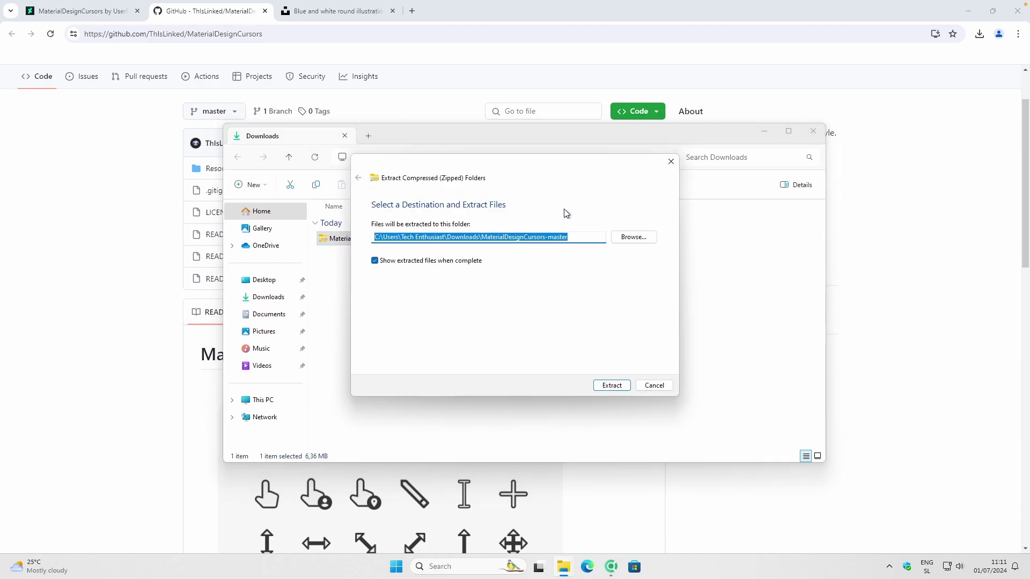
left_click(611, 385)
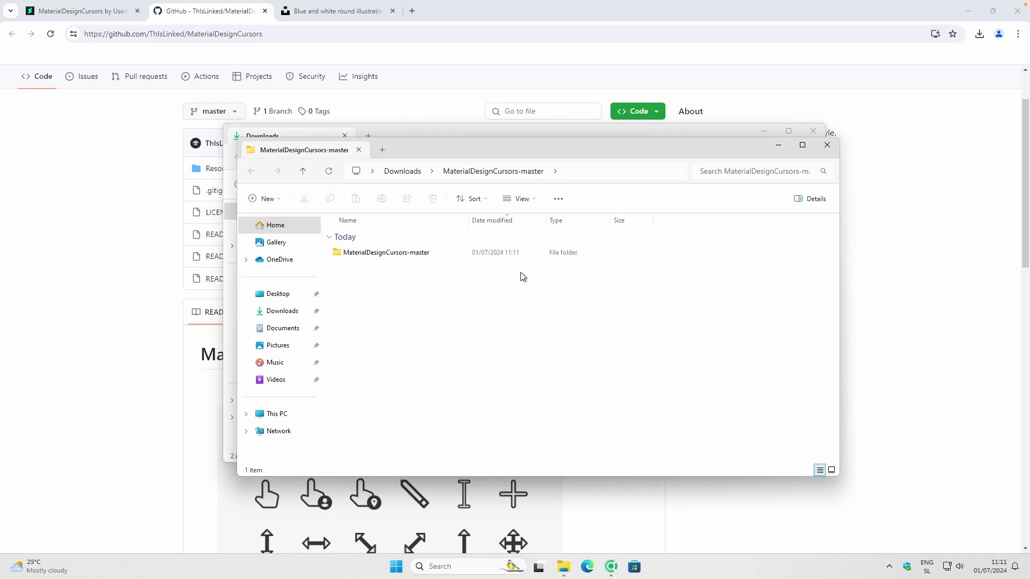
- In the extracted MaterialDesignCursors-master folder, go to Resources, Dark, XXL size
double_click(410, 253)
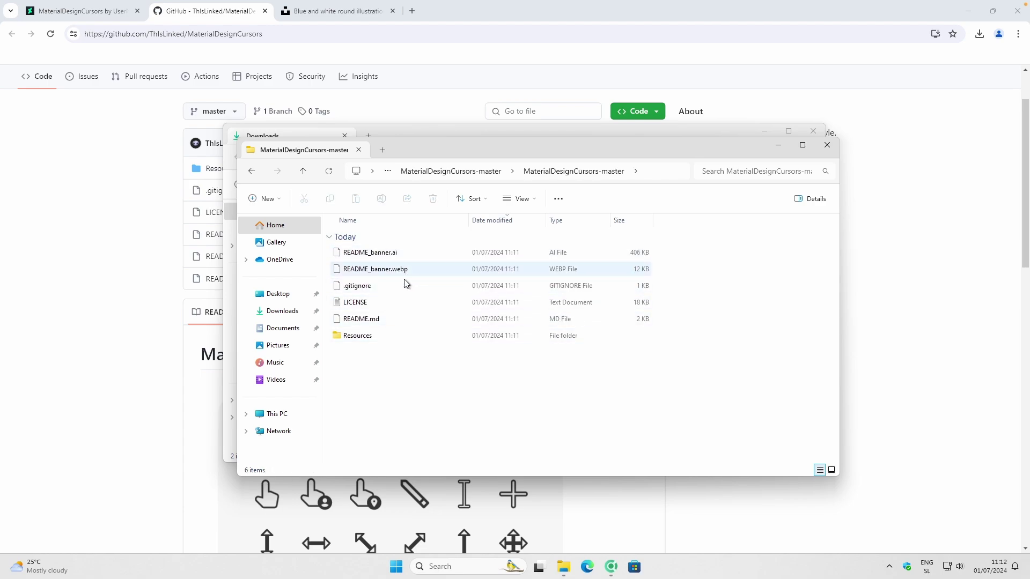
double_click(394, 336)
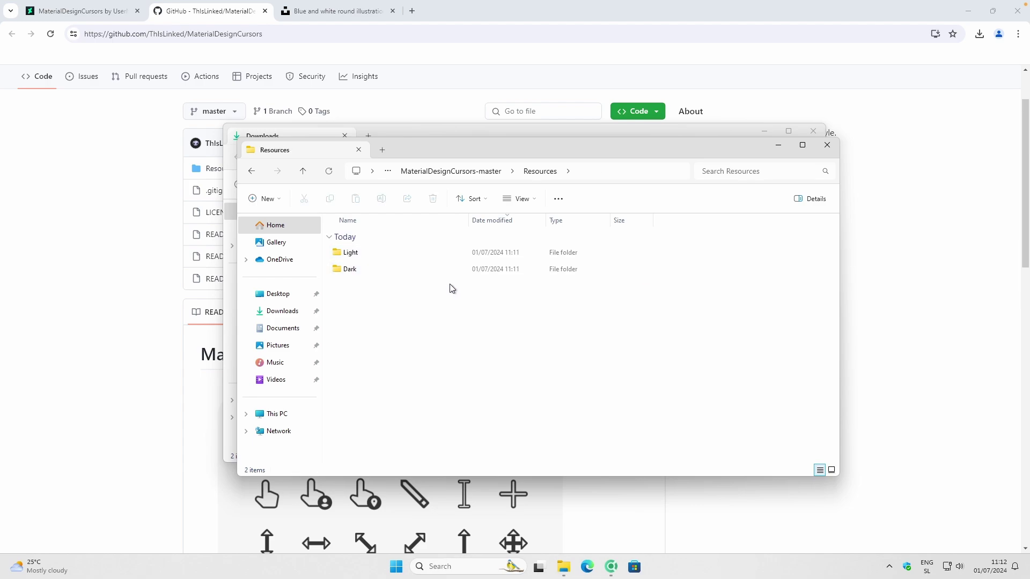
double_click(378, 268)
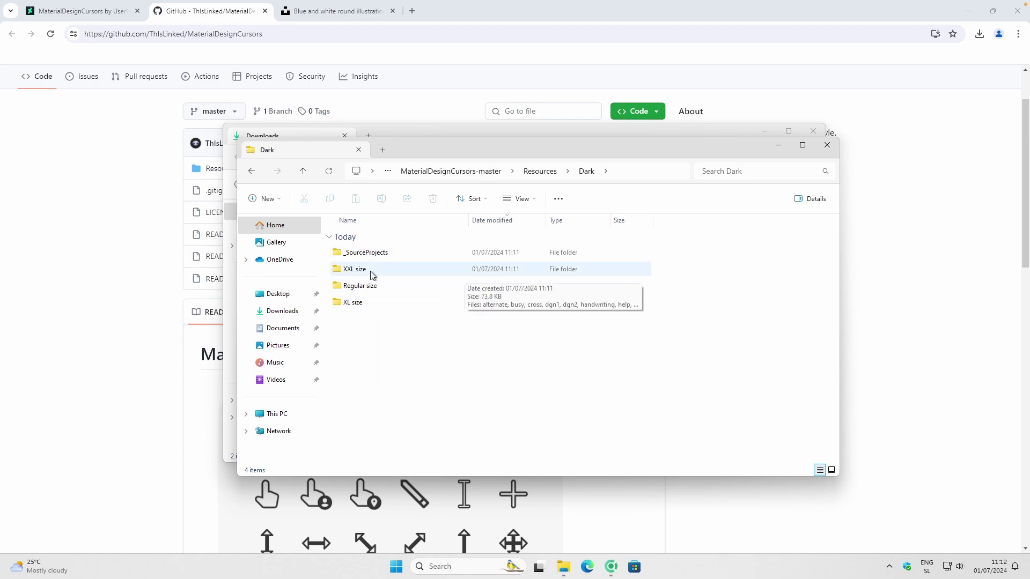
double_click(423, 268)
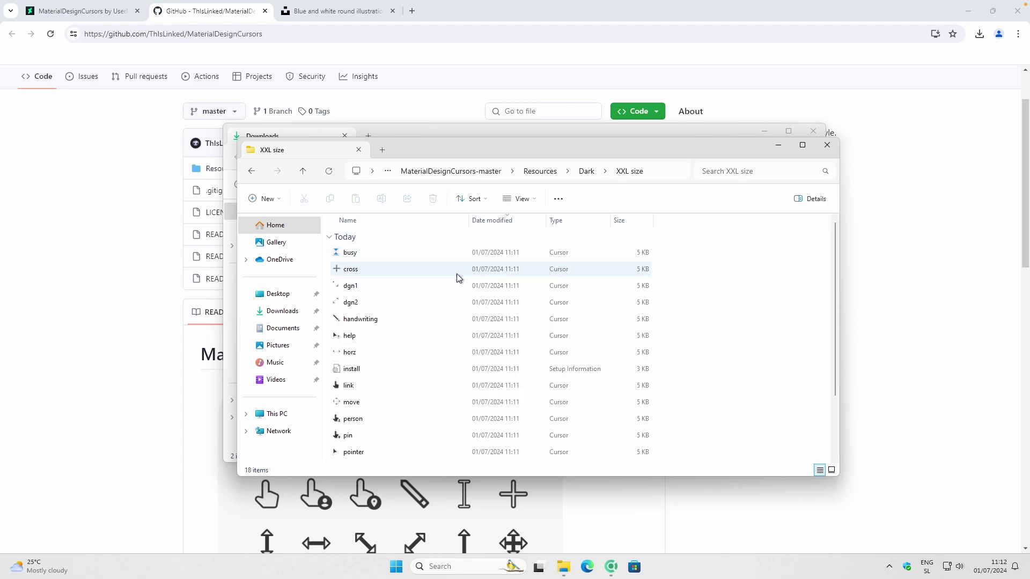
- Try to install the cursor set from the install setup information file in the XXL size folder
left_click(385, 370)
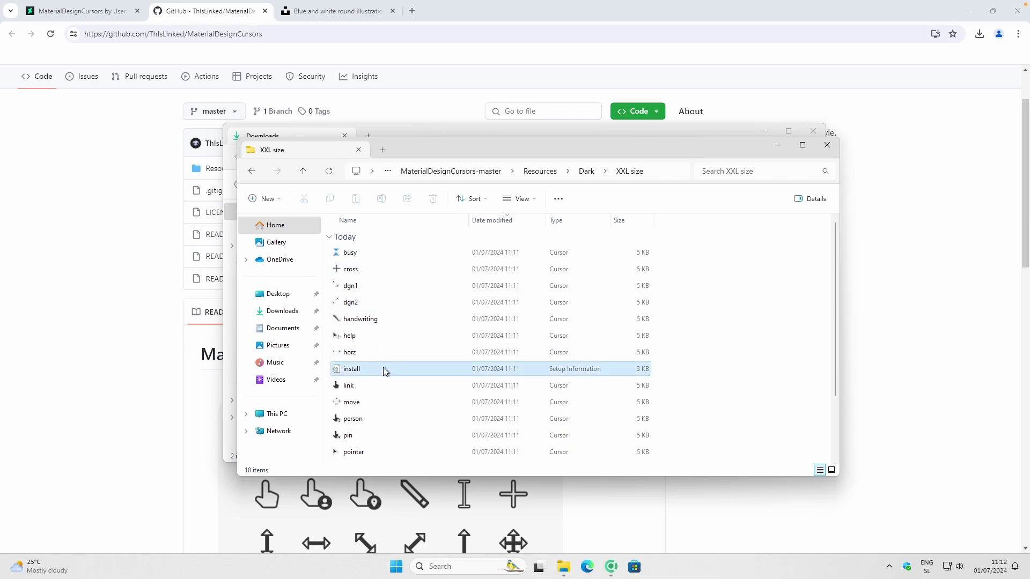
right_click(355, 370)
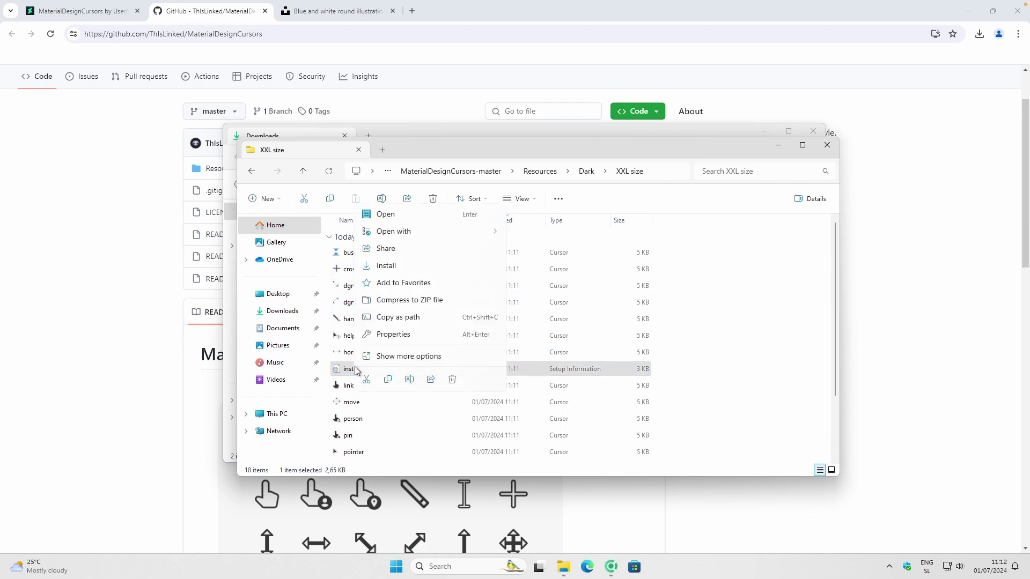
left_click(403, 267)
left_click(559, 295)
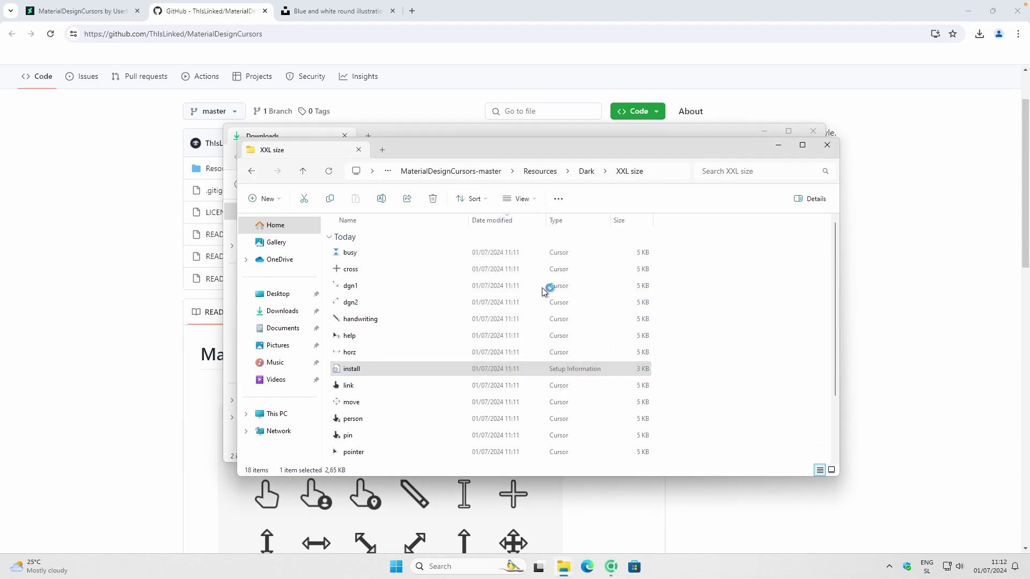
left_click(457, 368)
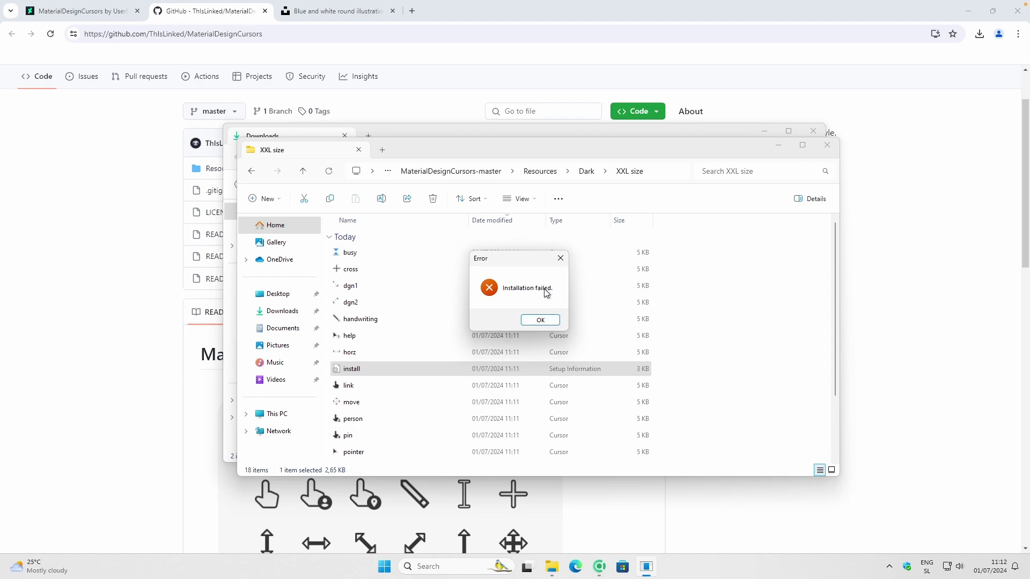
left_click(540, 321)
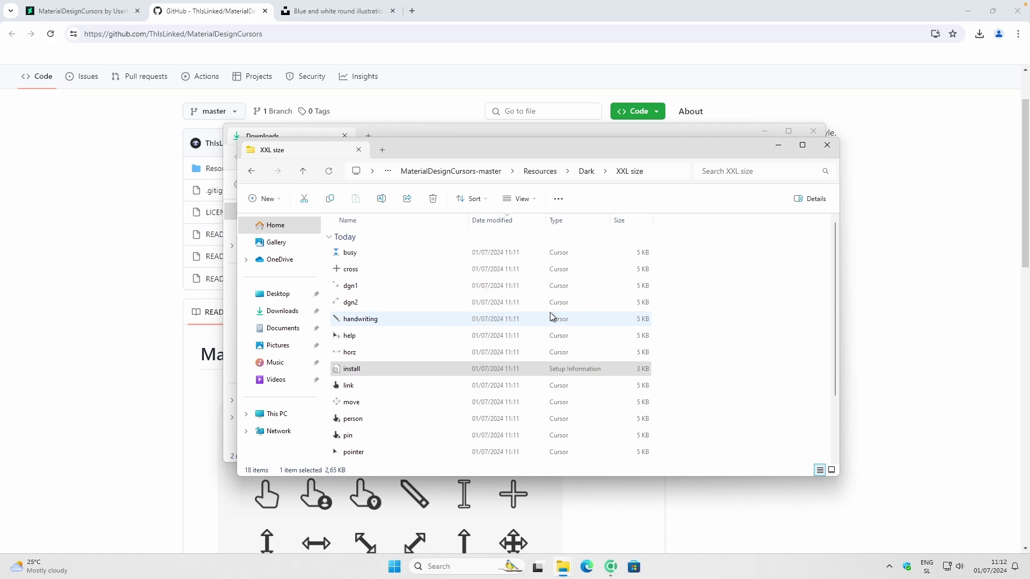
- Search Windows for "mouse" and open the setting to change the mouse pointer display or speed
left_click(395, 569)
left_click(446, 185)
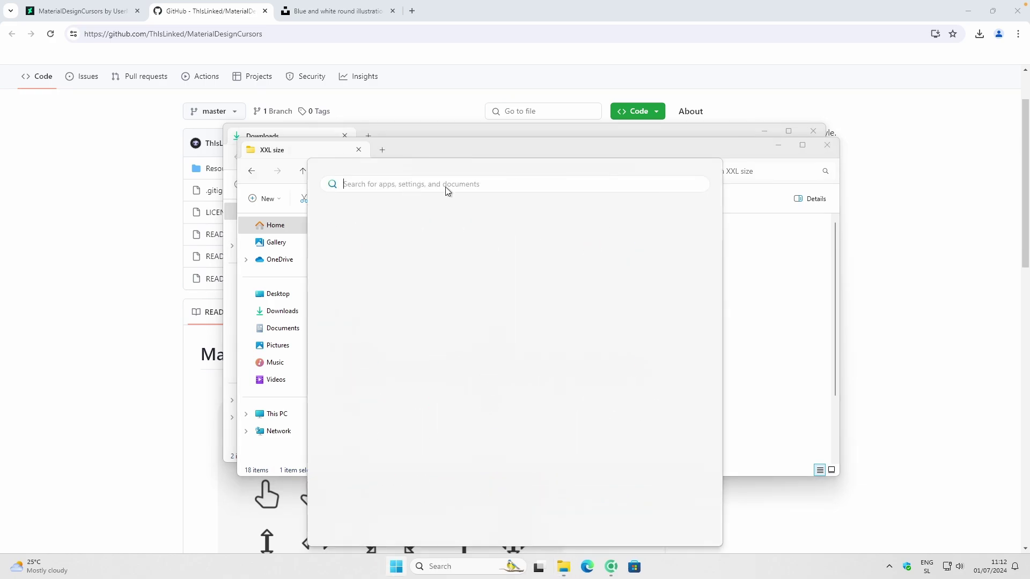
type("mouse")
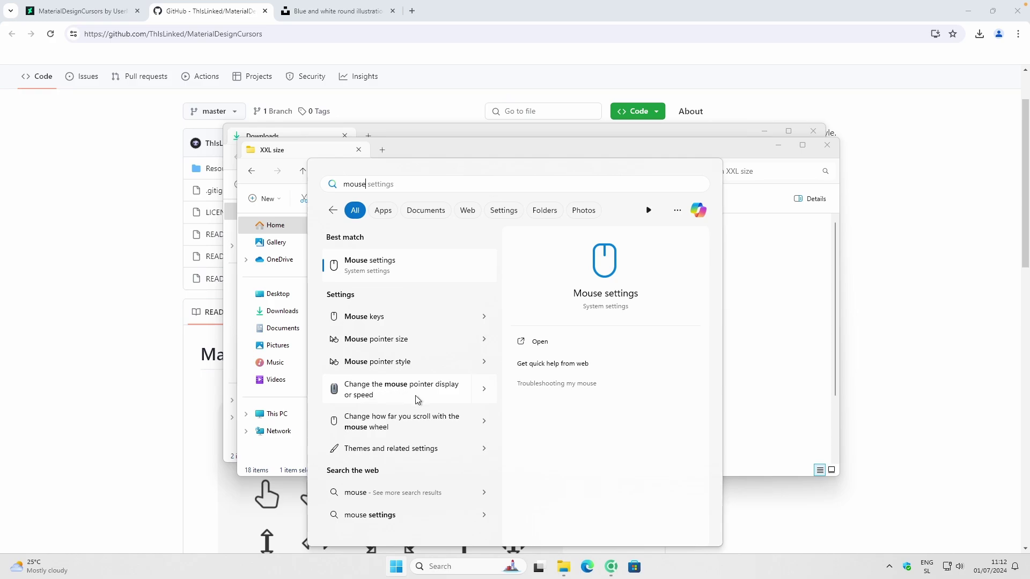
left_click(437, 392)
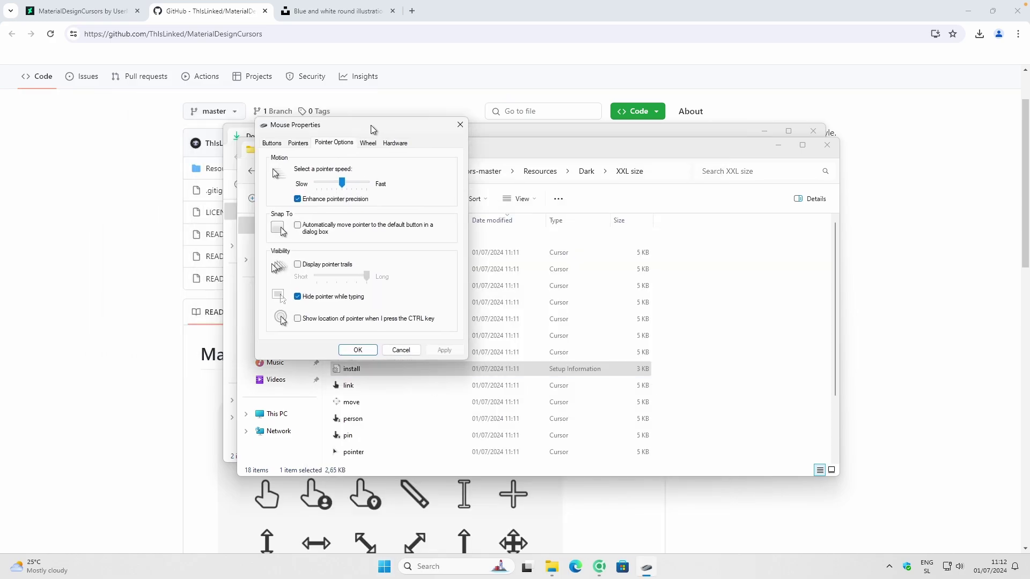
- Show the mouse pointer settings and look through the available pointer schemes without choosing one
left_click(345, 151)
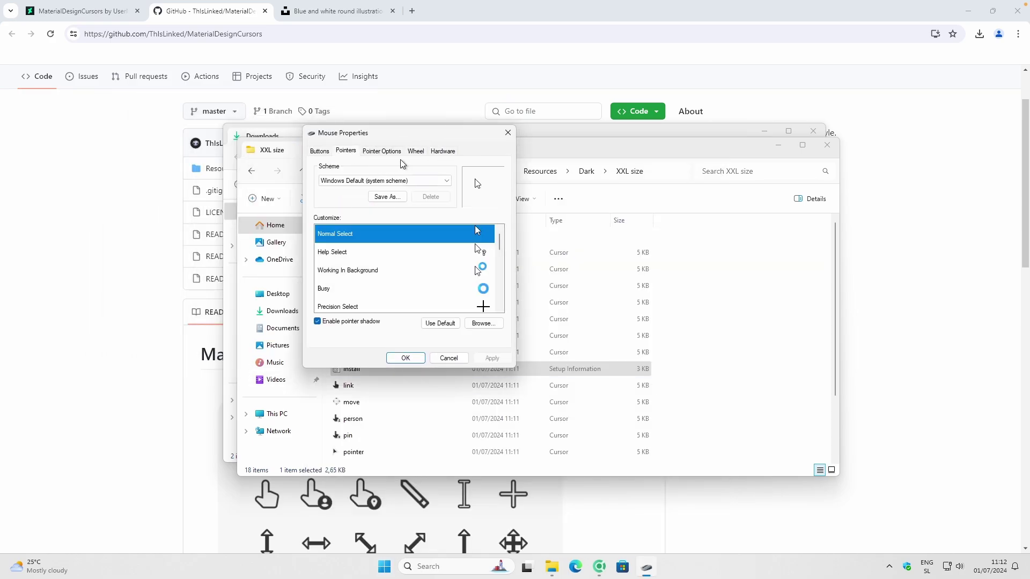
left_click(385, 180)
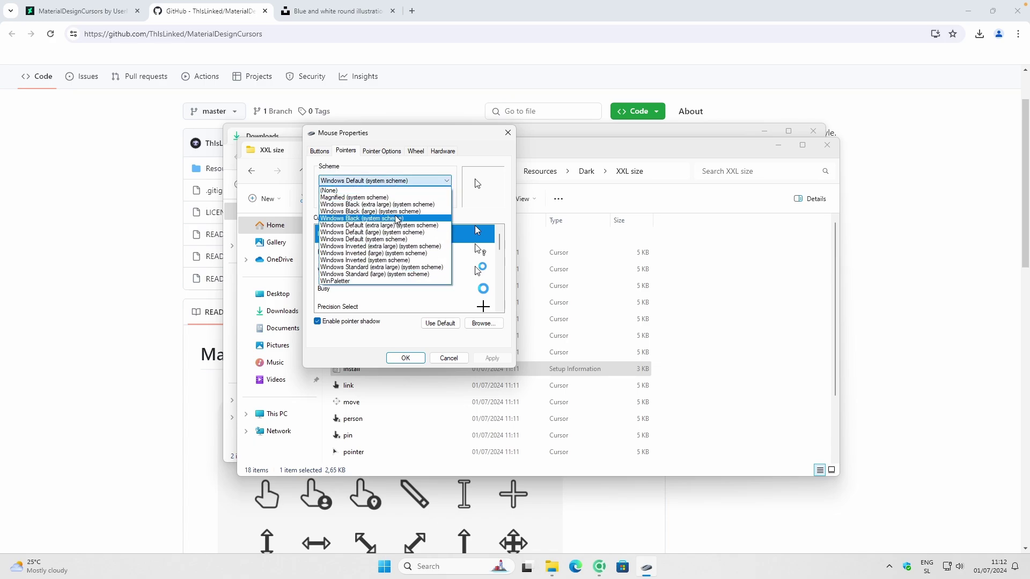
left_click(453, 138)
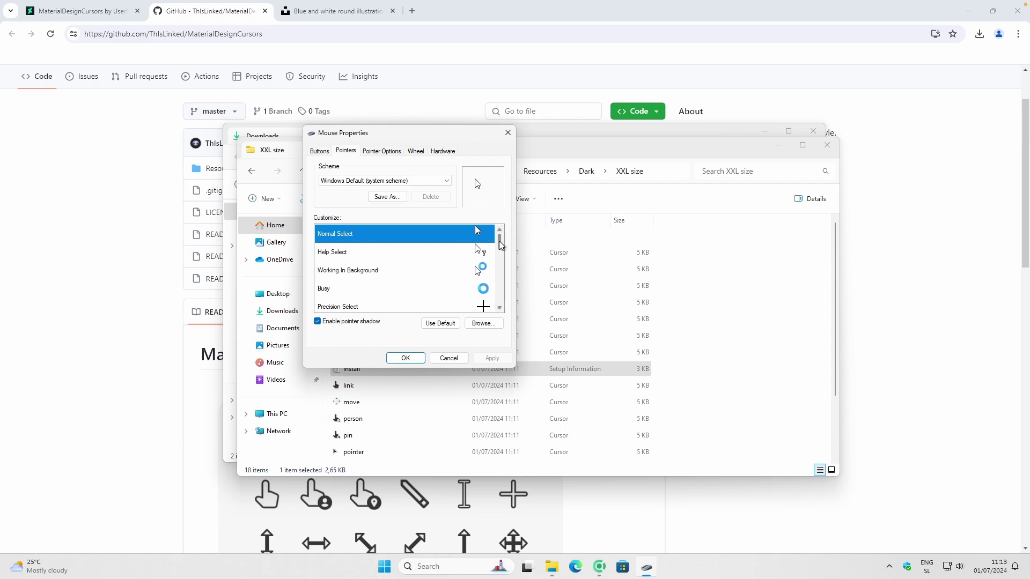
- Start browsing for a new Normal Select cursor and go to the user's Downloads folder on Local Disk (C:)
left_click(359, 253)
left_click(384, 236)
left_click(489, 325)
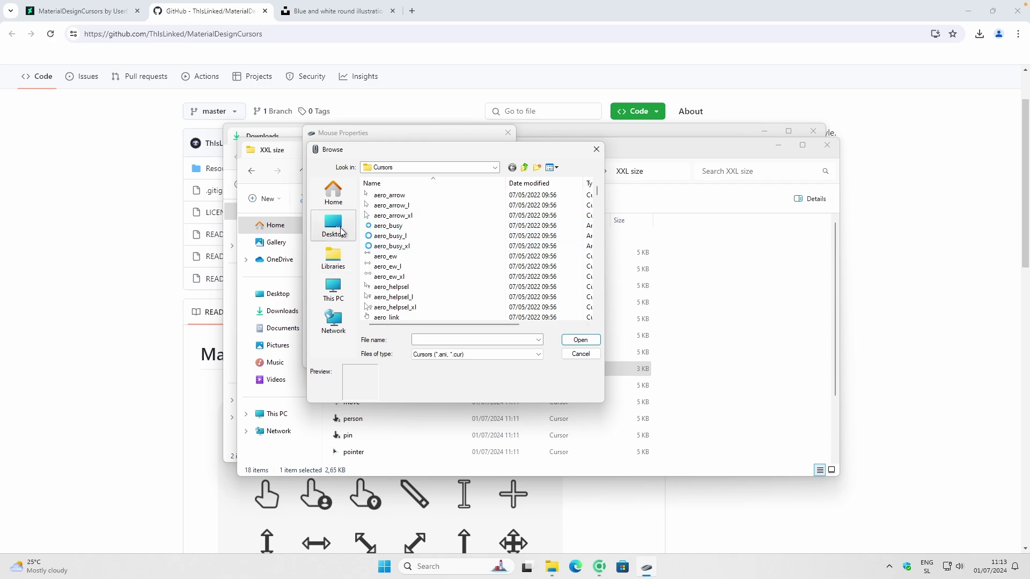
left_click(333, 289)
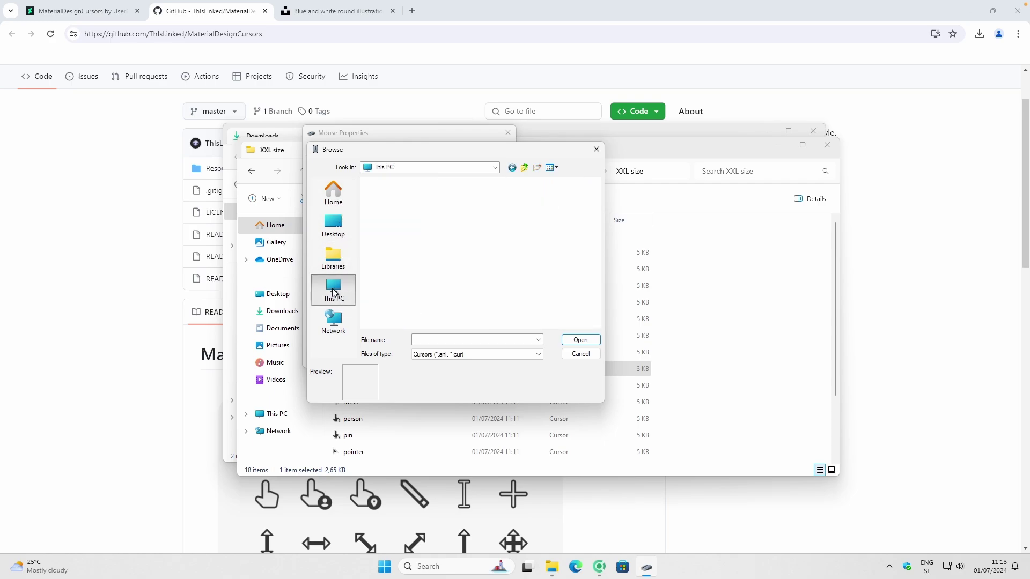
double_click(421, 212)
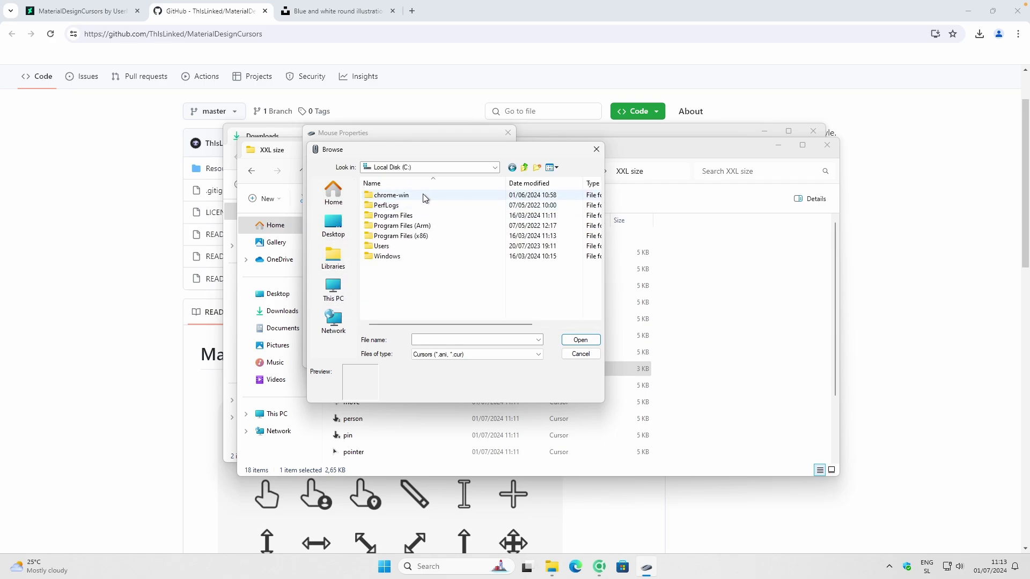
left_click(391, 248)
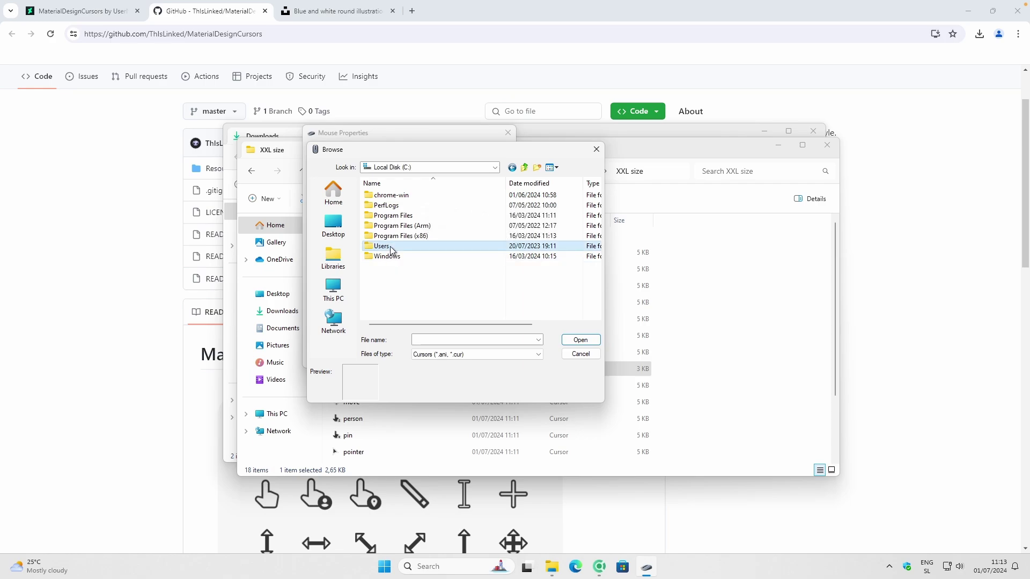
double_click(395, 246)
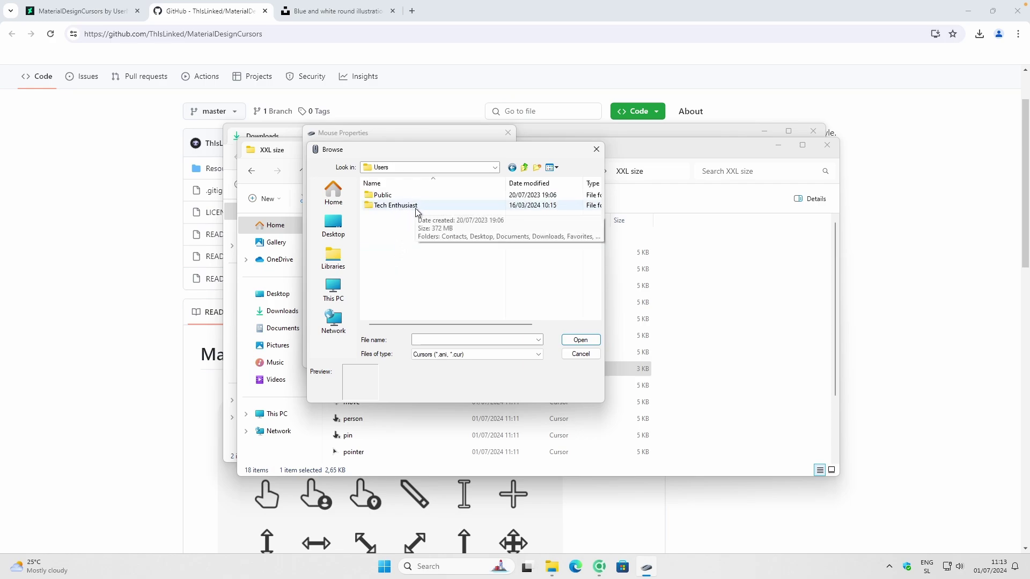
left_click(416, 209)
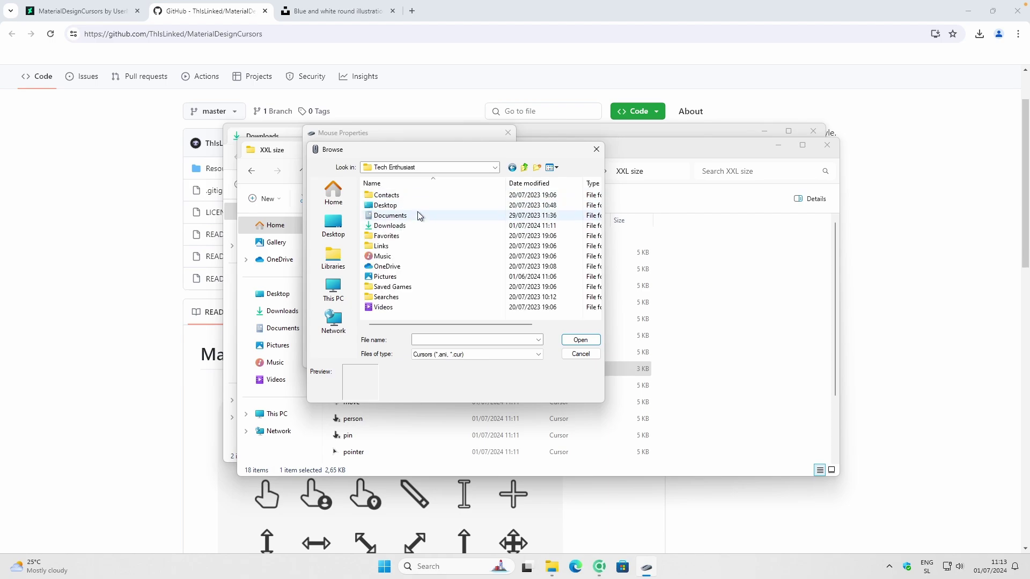
double_click(408, 226)
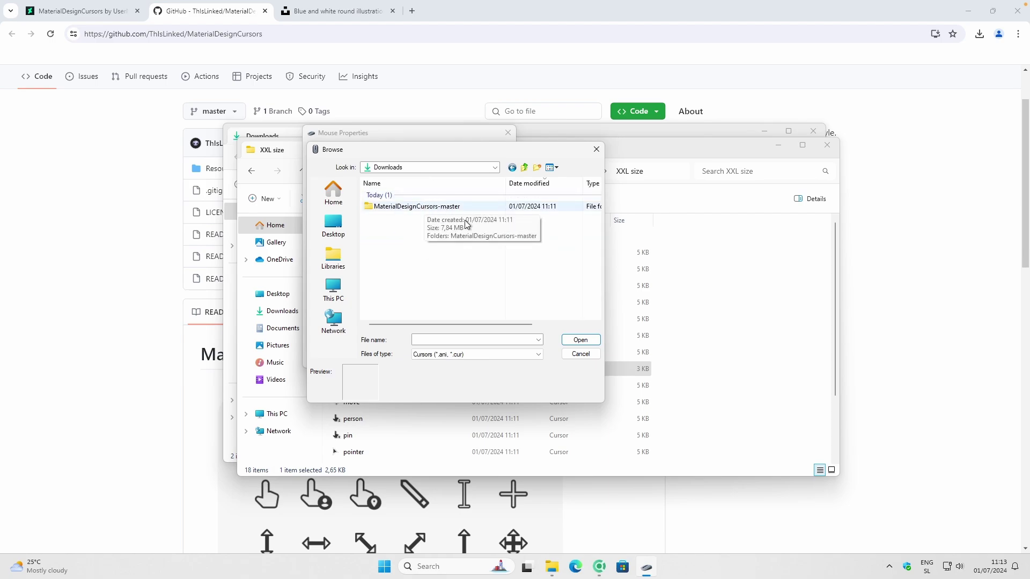
- Go through both nested MaterialDesignCursors-master folders to Resources, Dark, XXL size
double_click(452, 208)
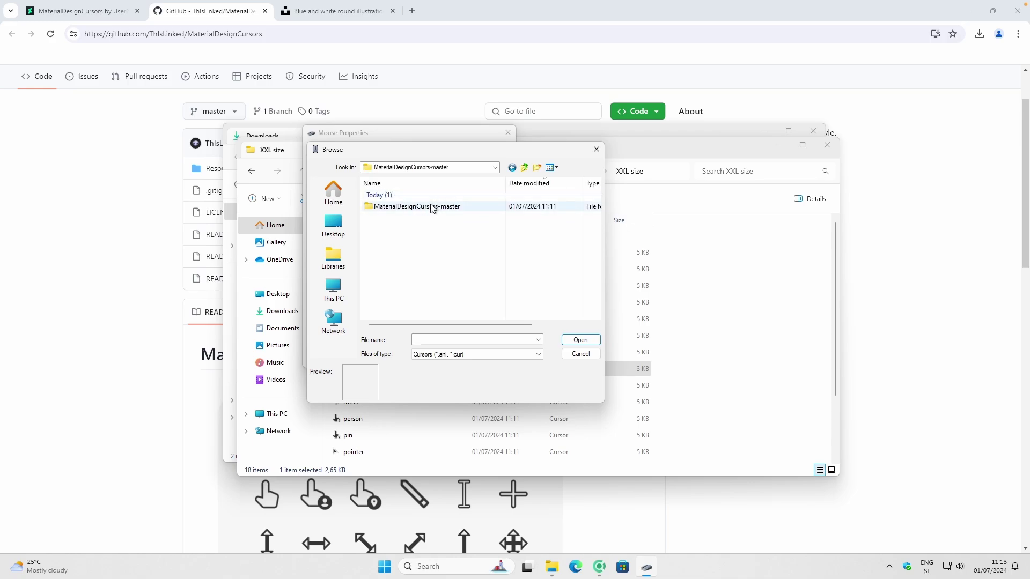
double_click(440, 208)
double_click(422, 207)
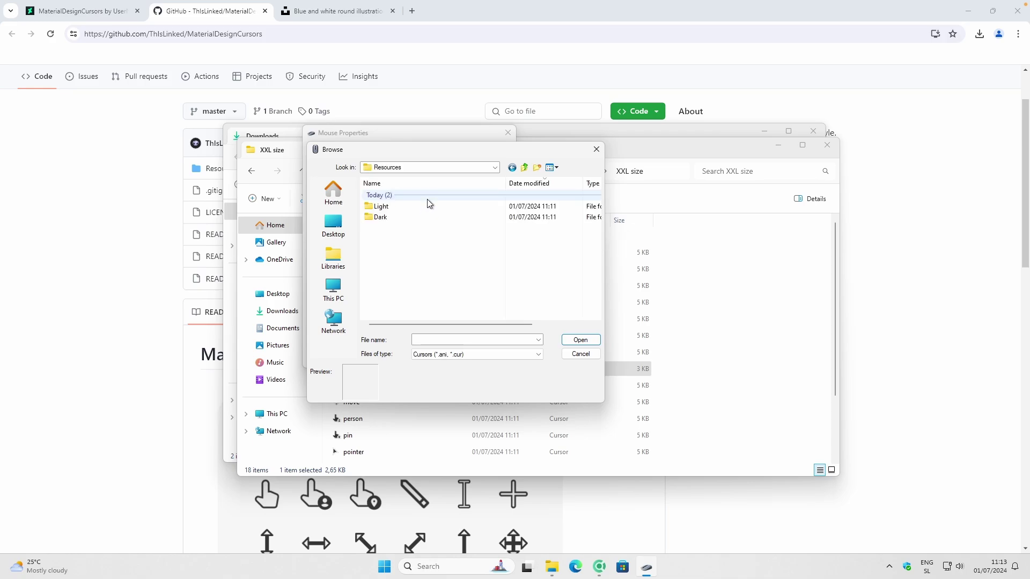
double_click(423, 219)
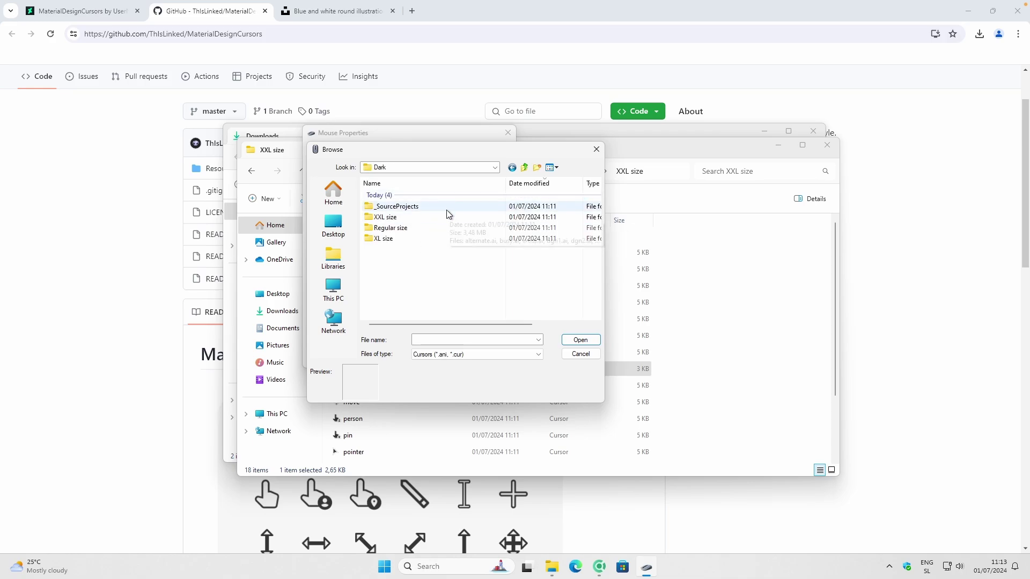
left_click(393, 218)
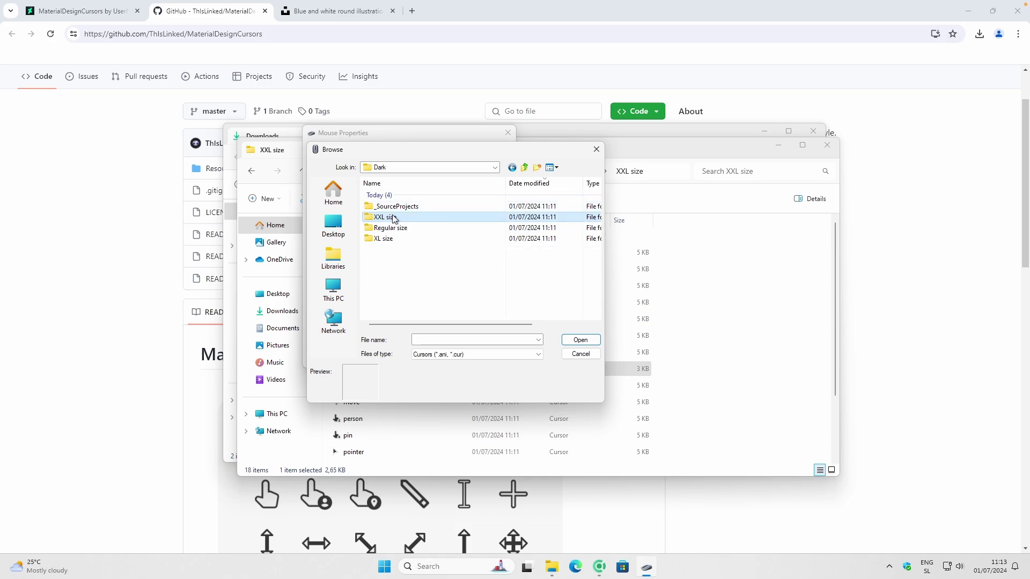
double_click(393, 217)
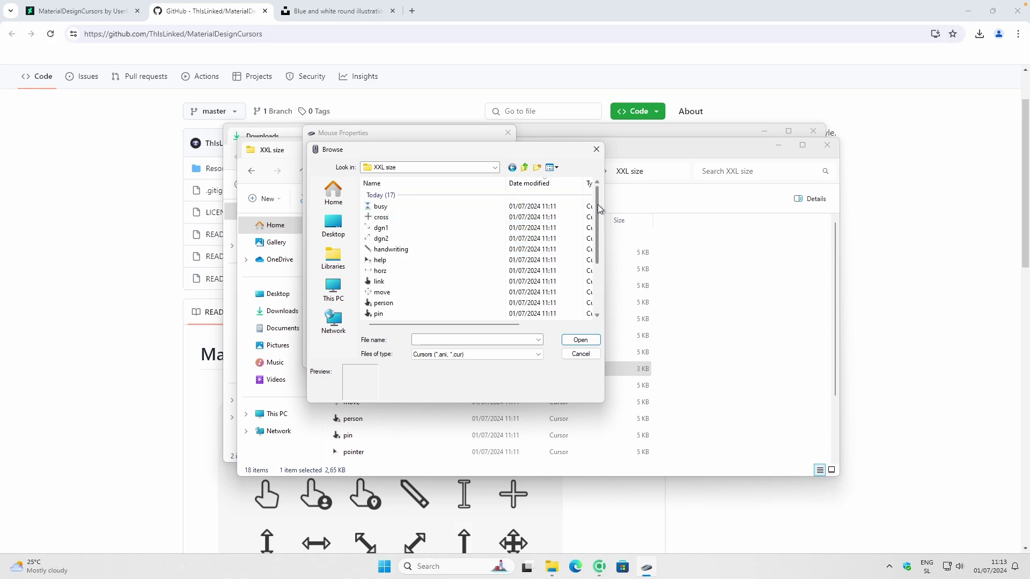
- Assign the pointer cursor file from the XXL size folder to Normal Select
left_click_drag(456, 149, 691, 170)
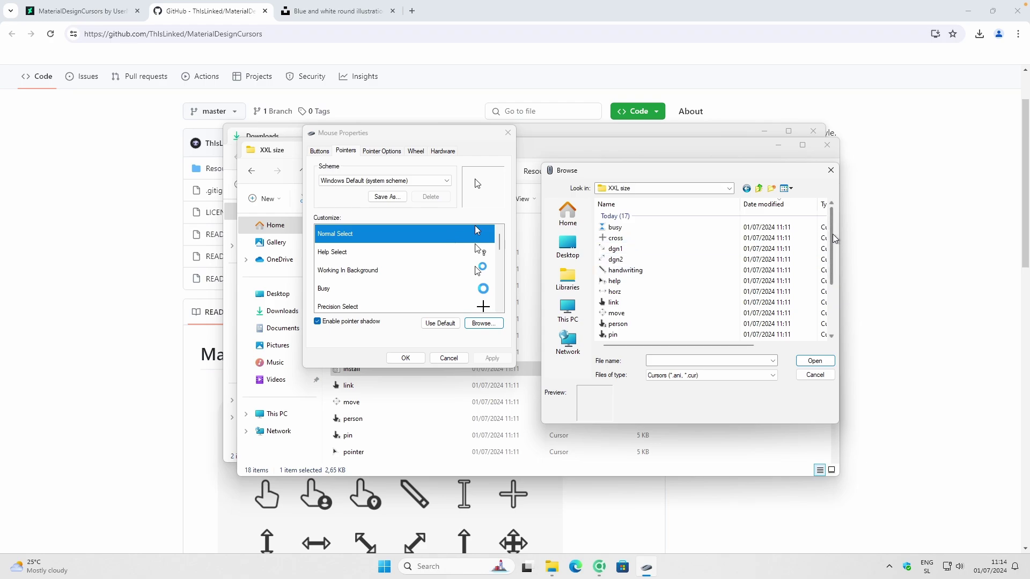
scroll(695, 268, "down", 3)
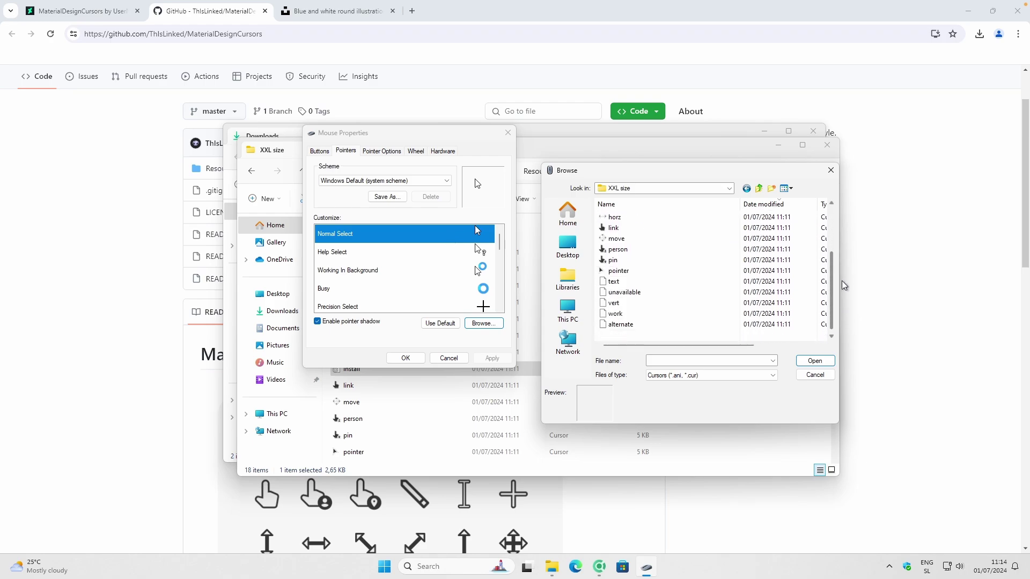
left_click(619, 268)
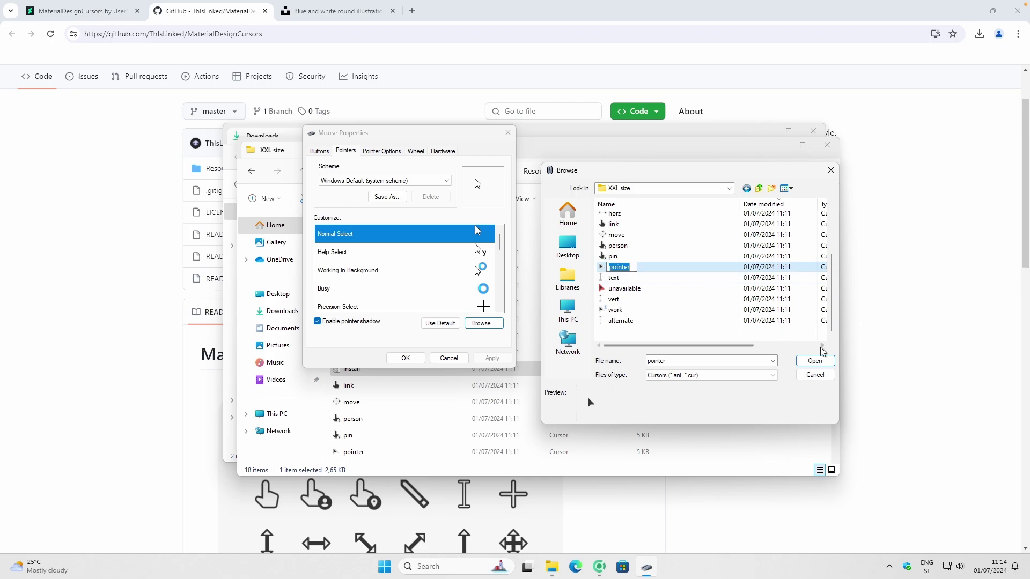
left_click(824, 360)
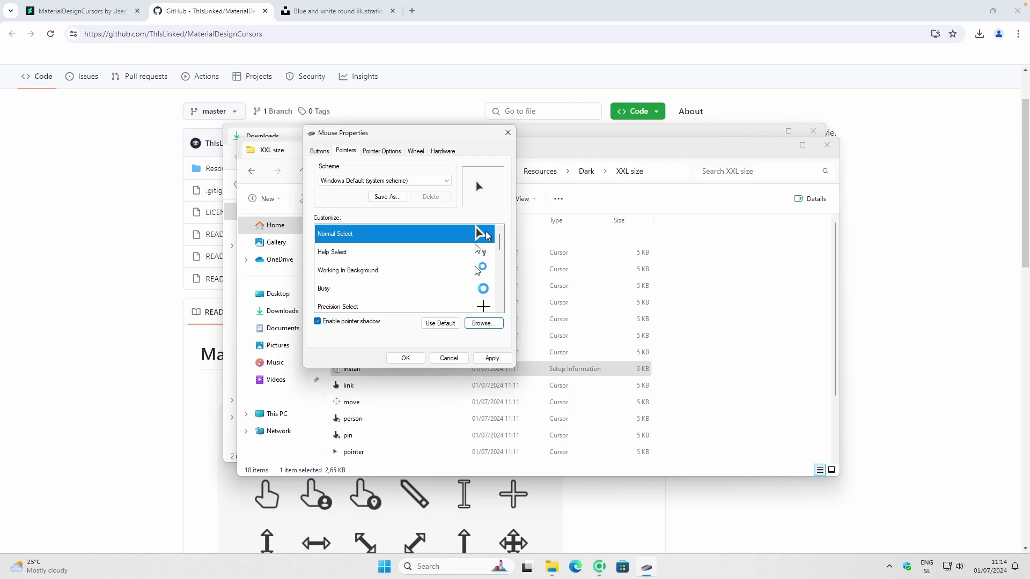
- Assign the help cursor file from the XXL size folder to Help Select
left_click(375, 260)
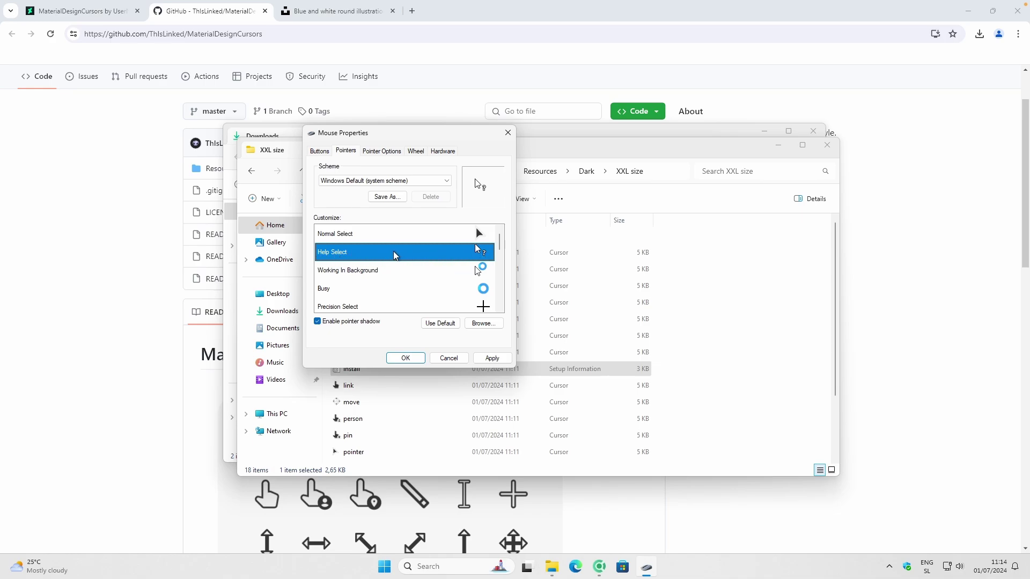
left_click(485, 324)
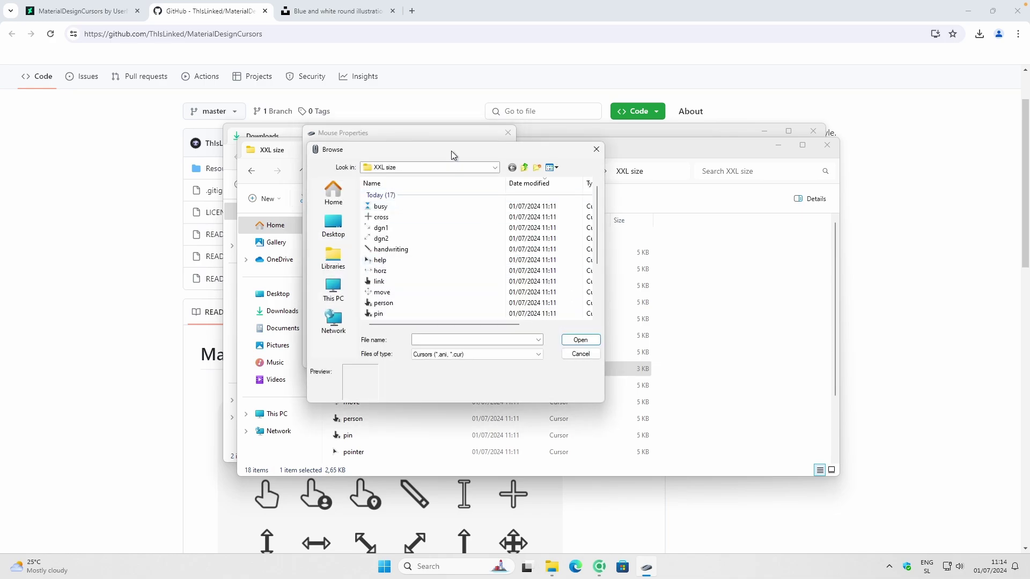
left_click_drag(451, 150, 758, 170)
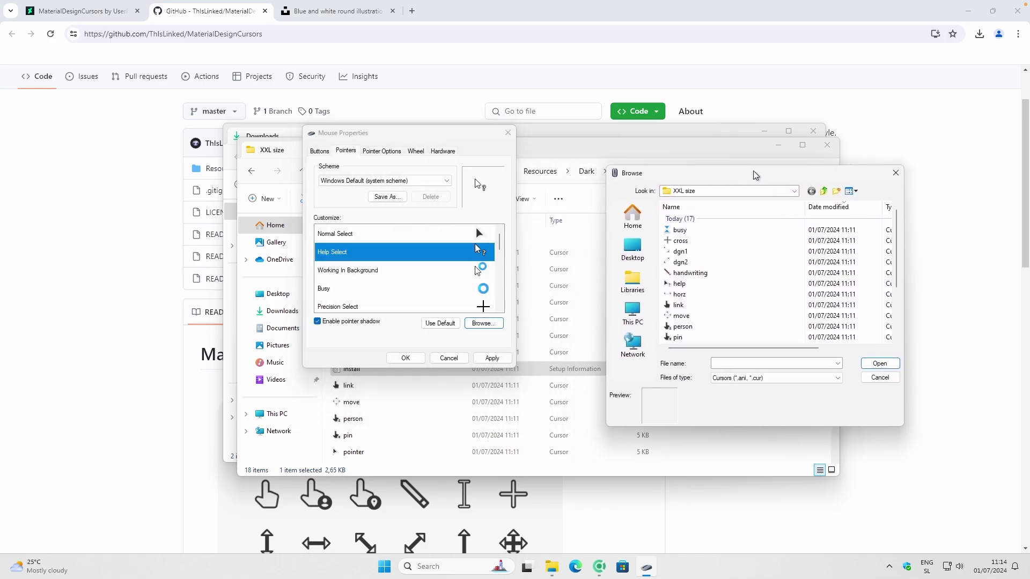
left_click(697, 280)
left_click(887, 361)
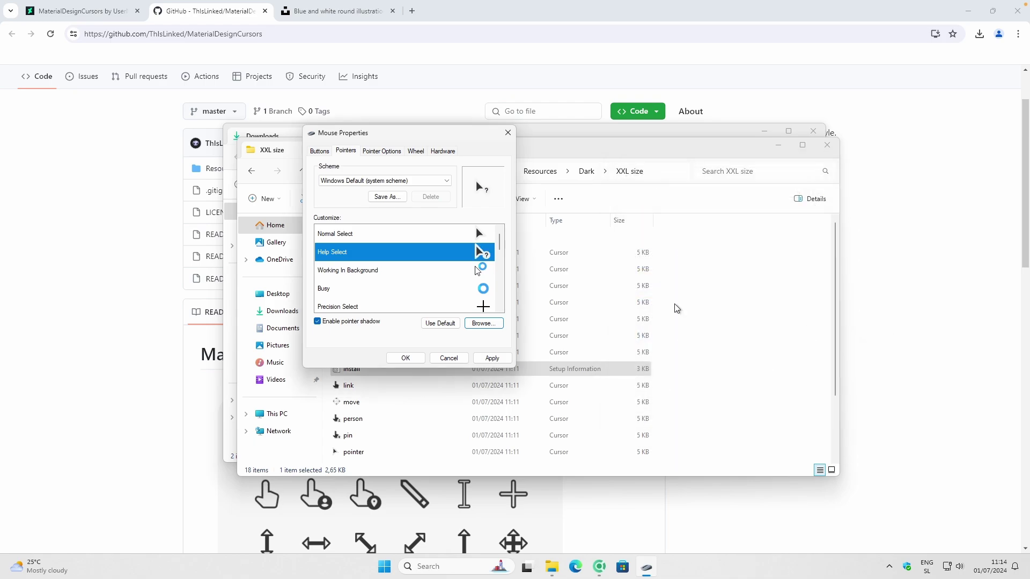
- Apply the changed pointers, then close the mouse properties and the open folder windows
mouse_move(501, 248)
left_mouse_down()
mouse_move(501, 300)
mouse_move(494, 262)
left_mouse_up()
left_click(498, 357)
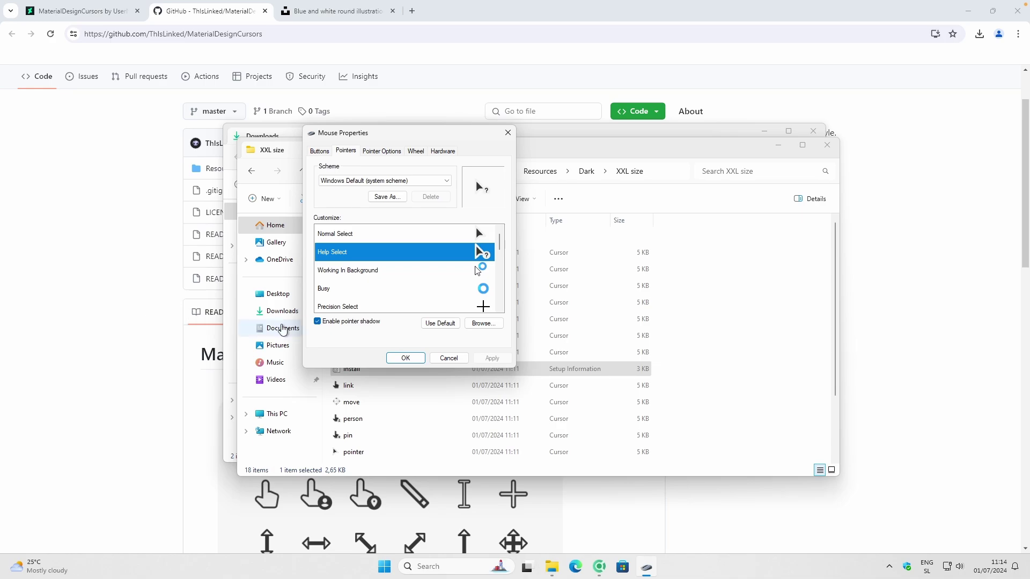
left_click(403, 358)
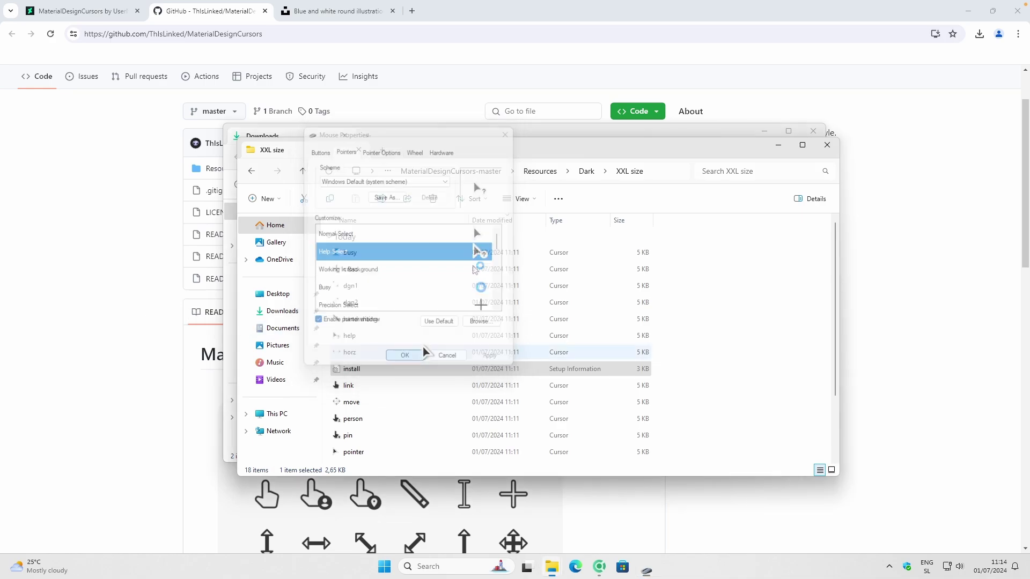
left_click(827, 144)
left_click(813, 130)
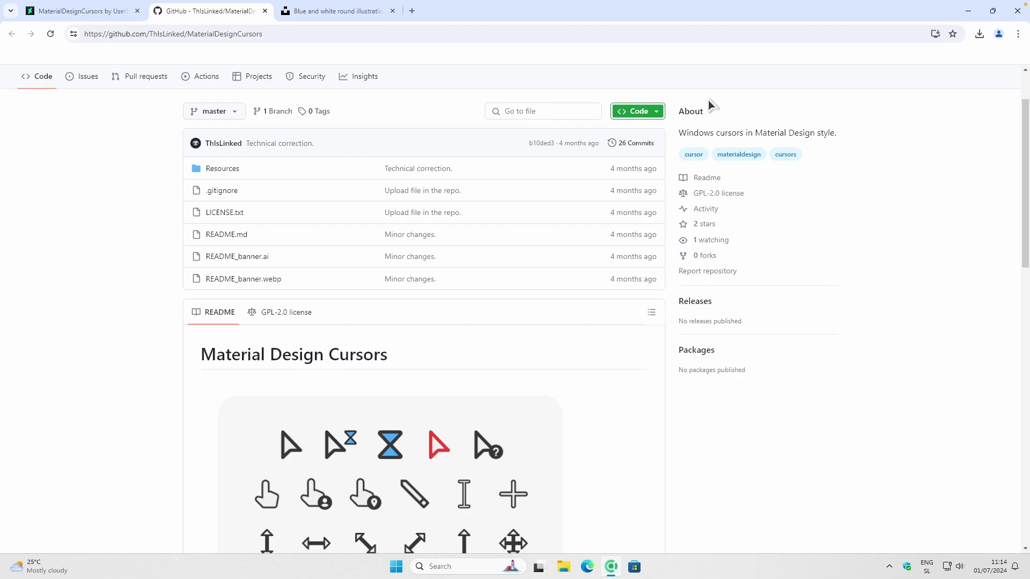
- Download the blue and white round illustration from Unsplash in Original Size (7680 x 4320) and save it in Downloads
left_click(333, 10)
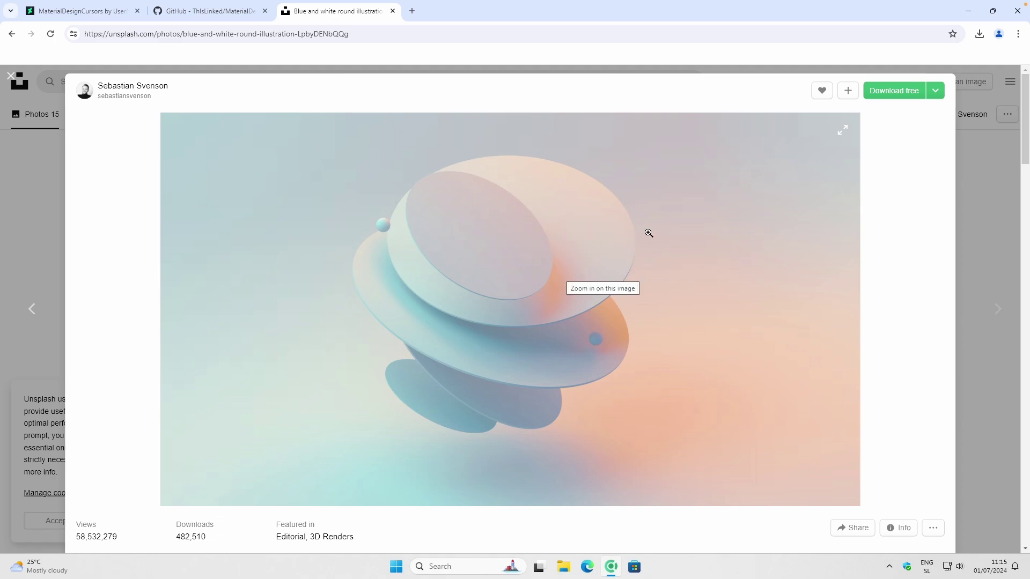
left_click(934, 100)
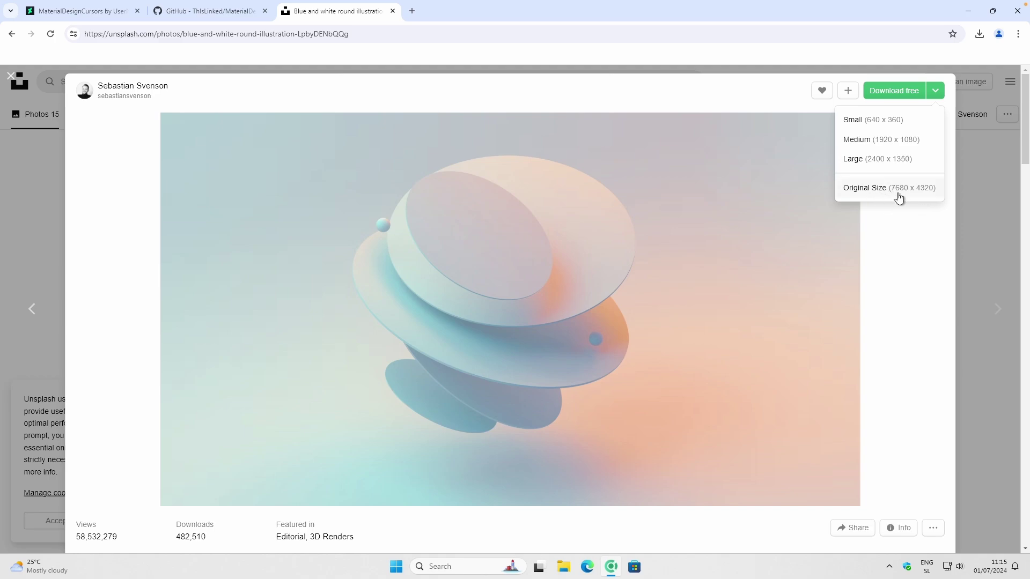
left_click(877, 194)
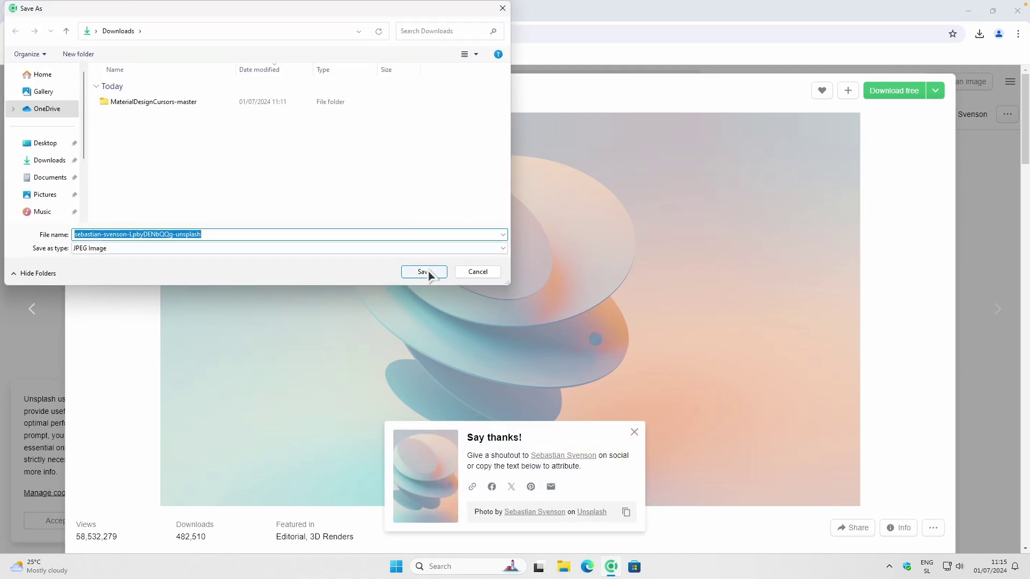
left_click(428, 271)
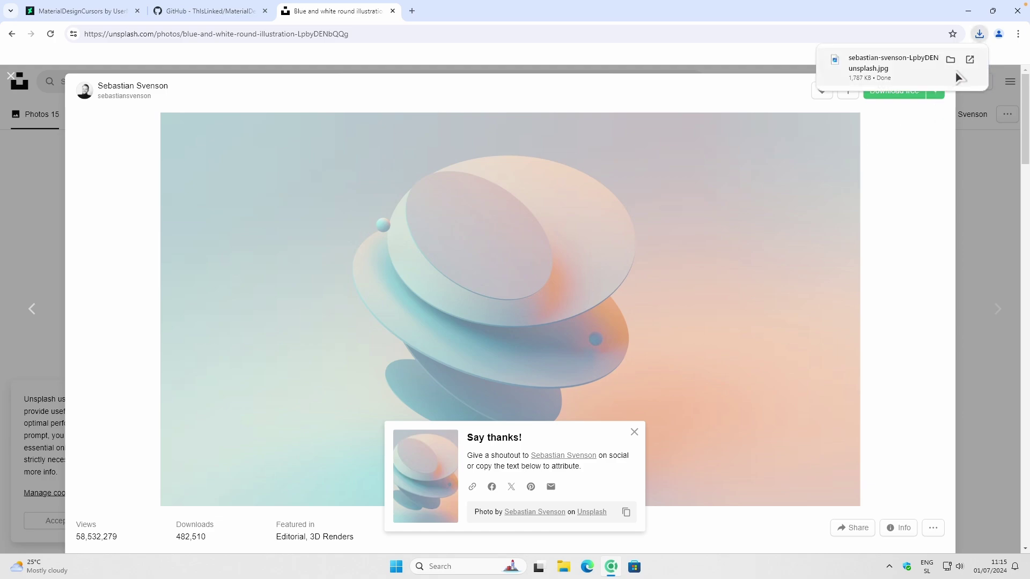
- Show the downloaded image in its folder, set it as the desktop background and minimize the windows to reveal the desktop
left_click(951, 58)
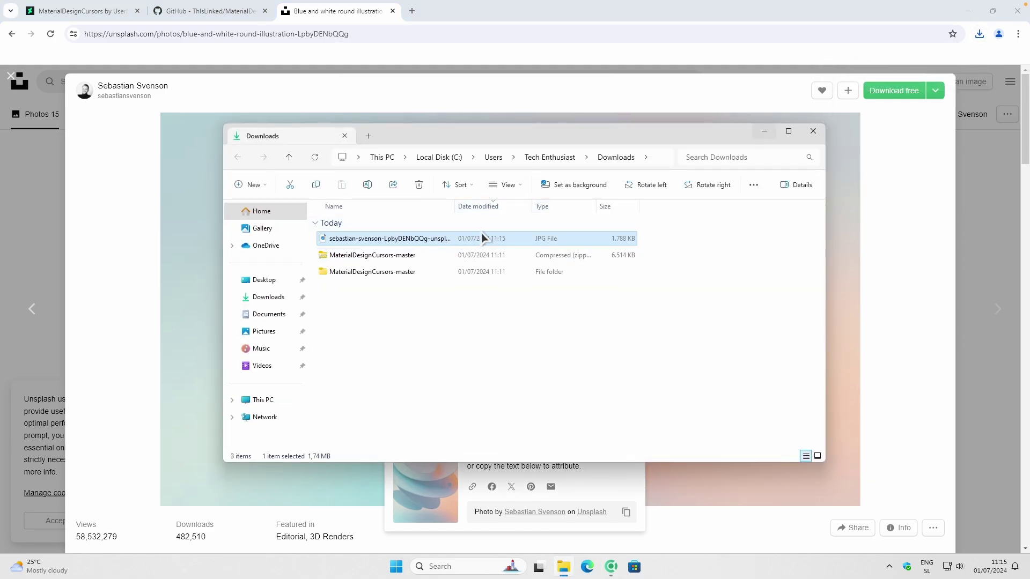
left_click(577, 187)
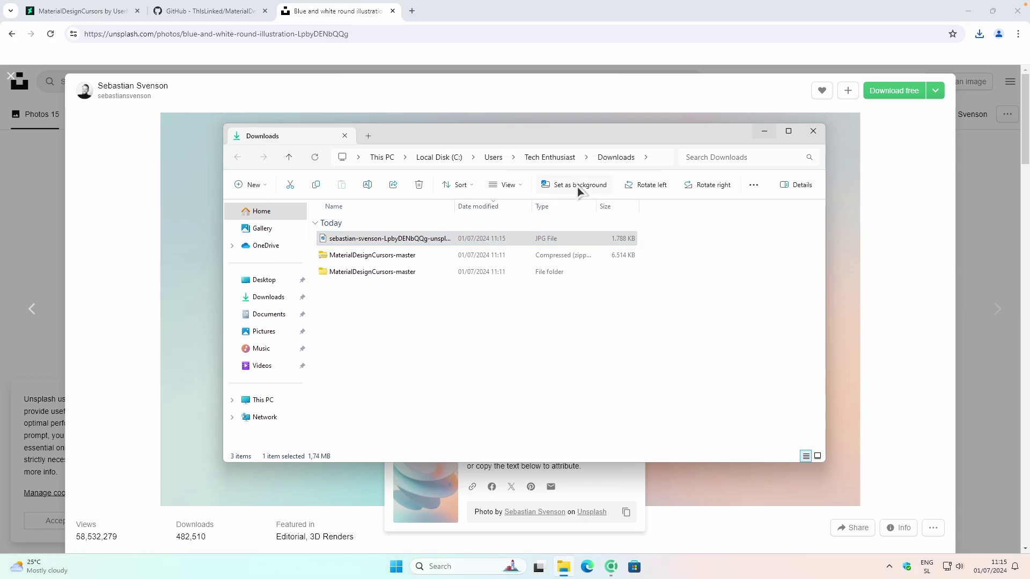
left_click(968, 11)
left_click(764, 132)
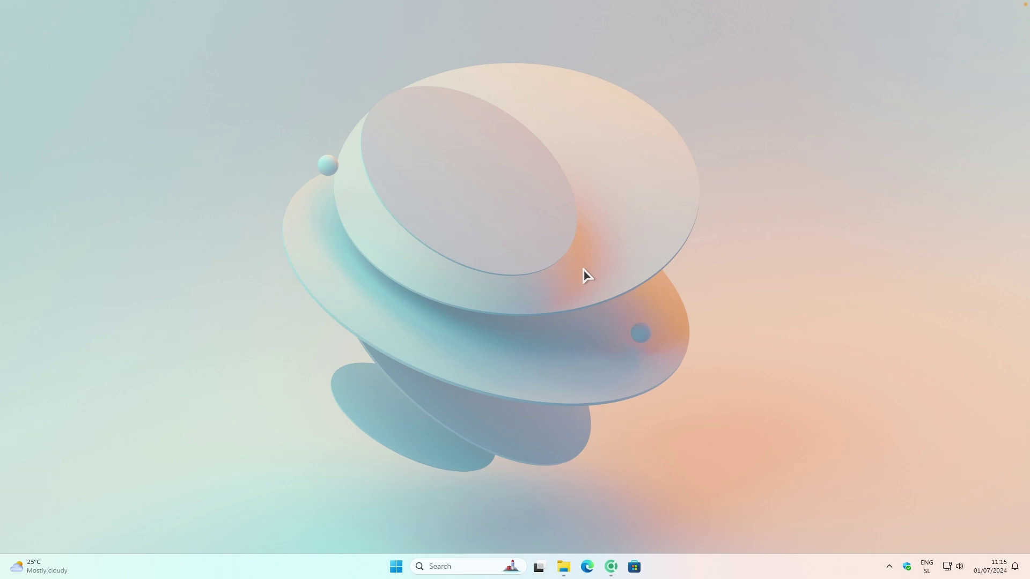
- Return to the browser, search for "rainmater" in a new tab and open the official Rainmeter website
left_click(610, 567)
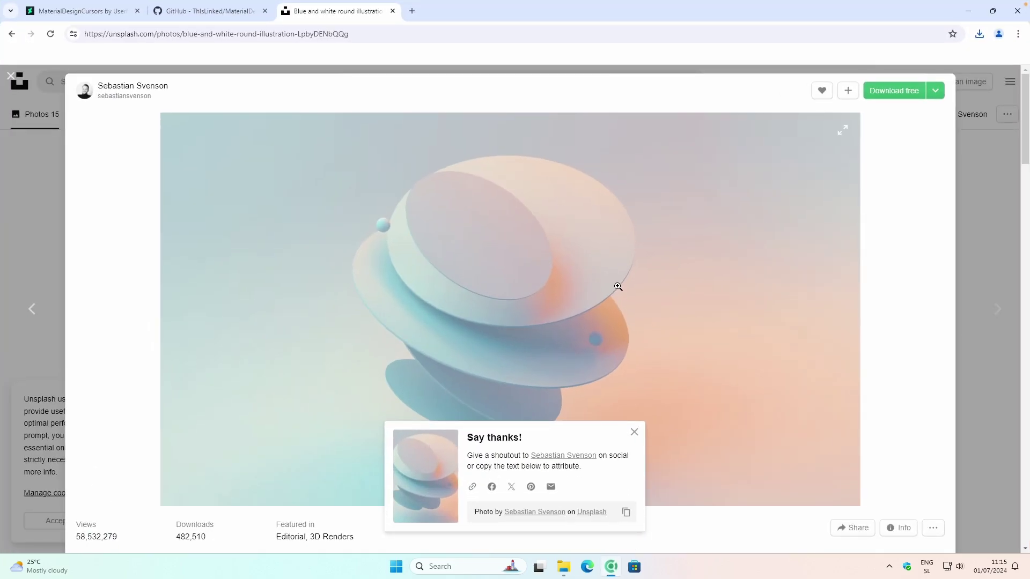
left_click(411, 11)
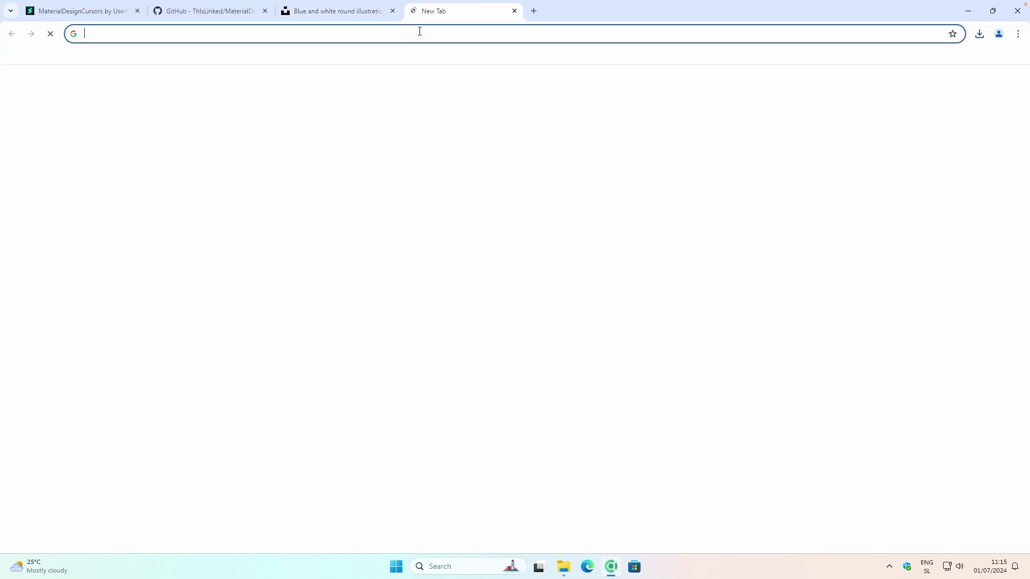
type("rainmater")
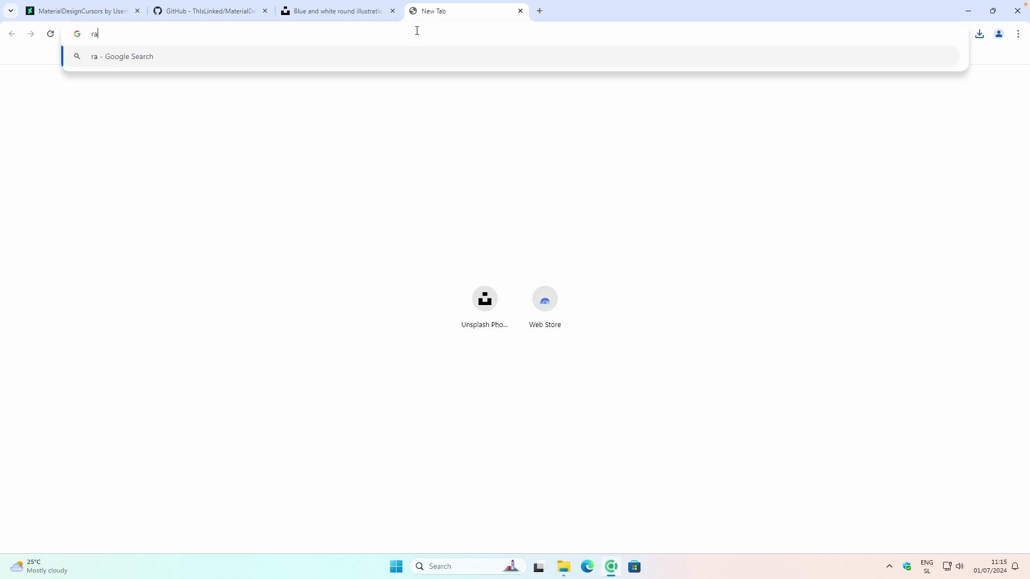
key("Return")
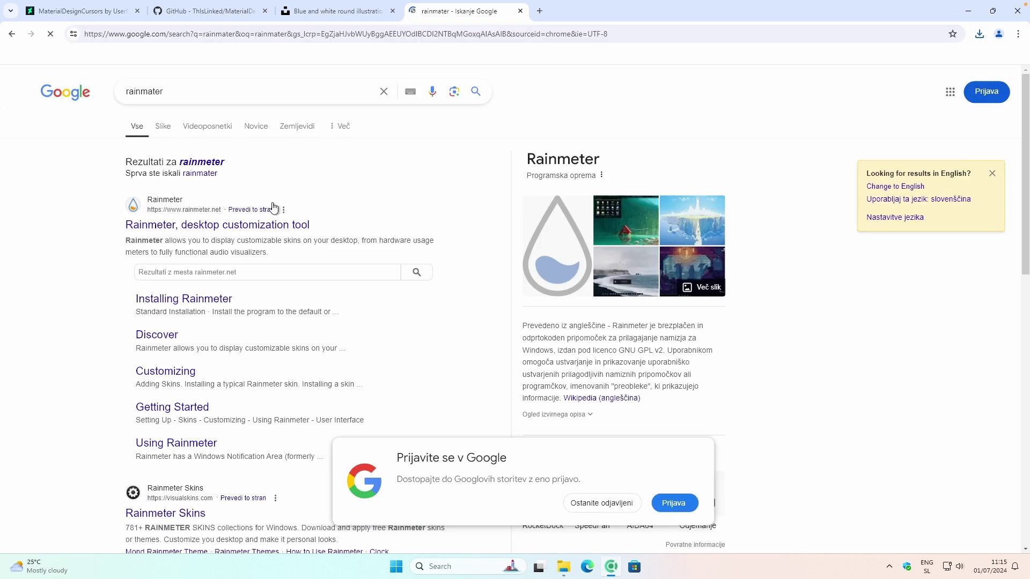
left_click(264, 223)
left_click(236, 31)
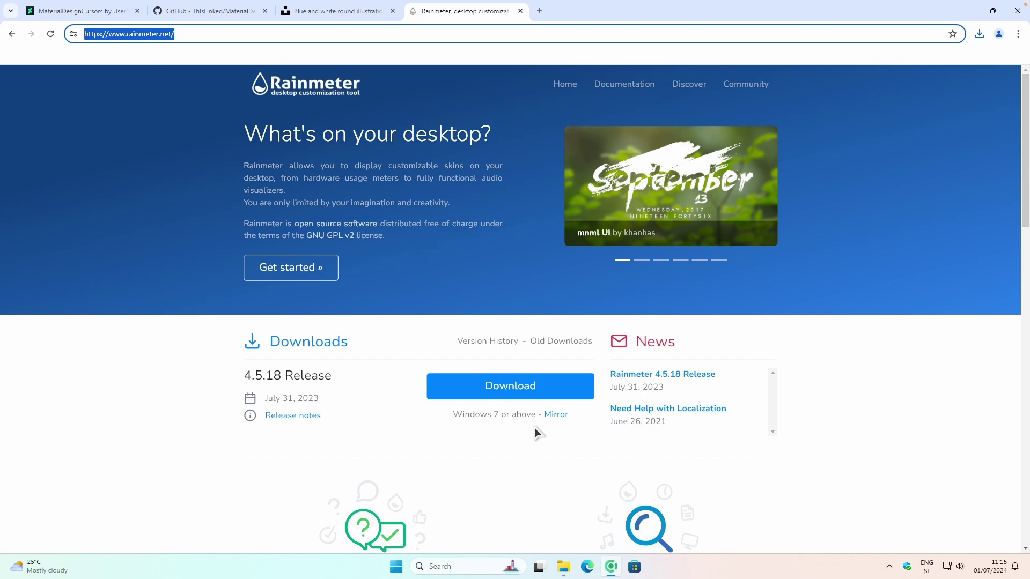
- Download the Rainmeter 4.5.18 installer into Downloads and show the file in its folder
left_click(524, 391)
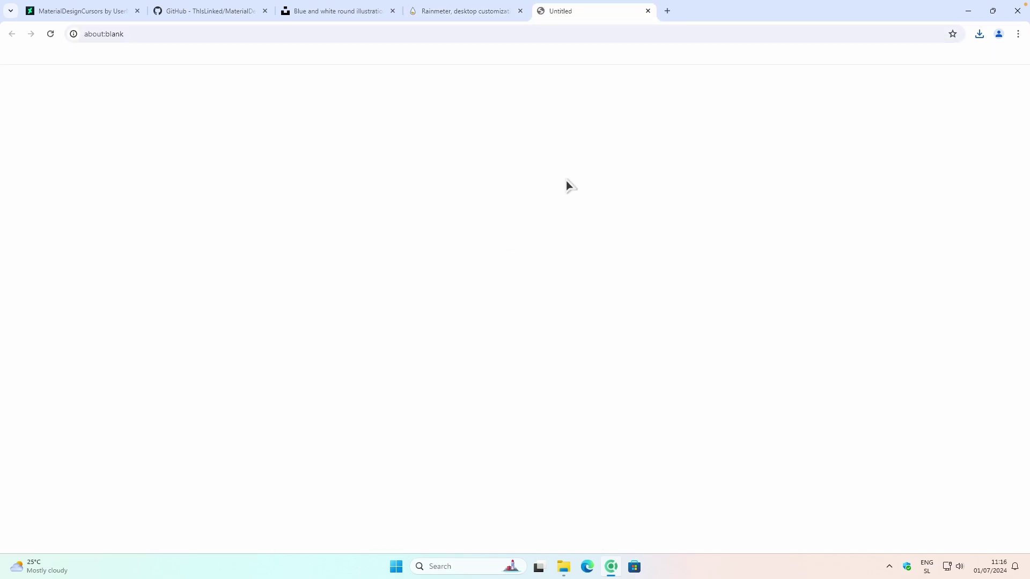
left_click(440, 271)
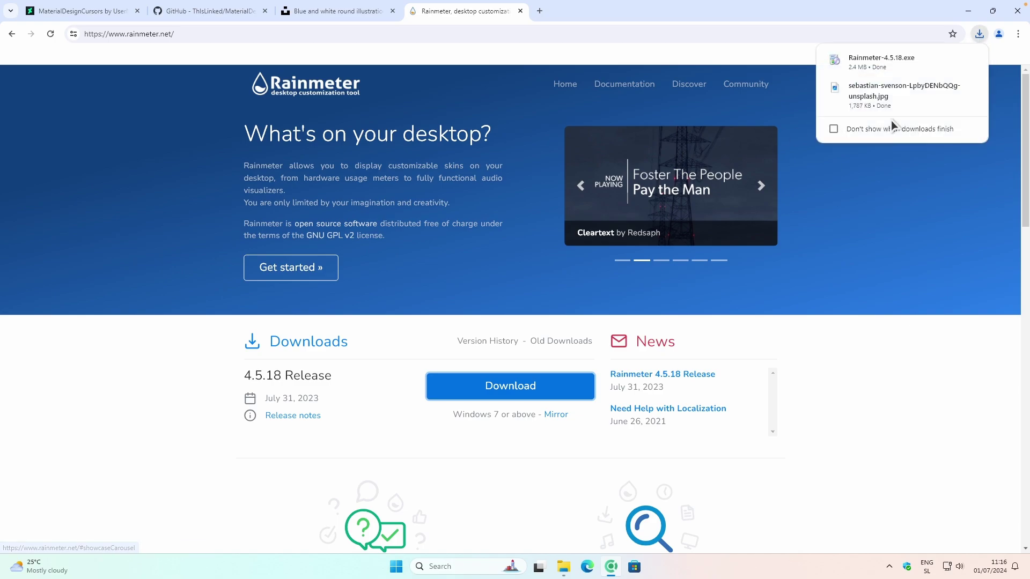
left_click(947, 62)
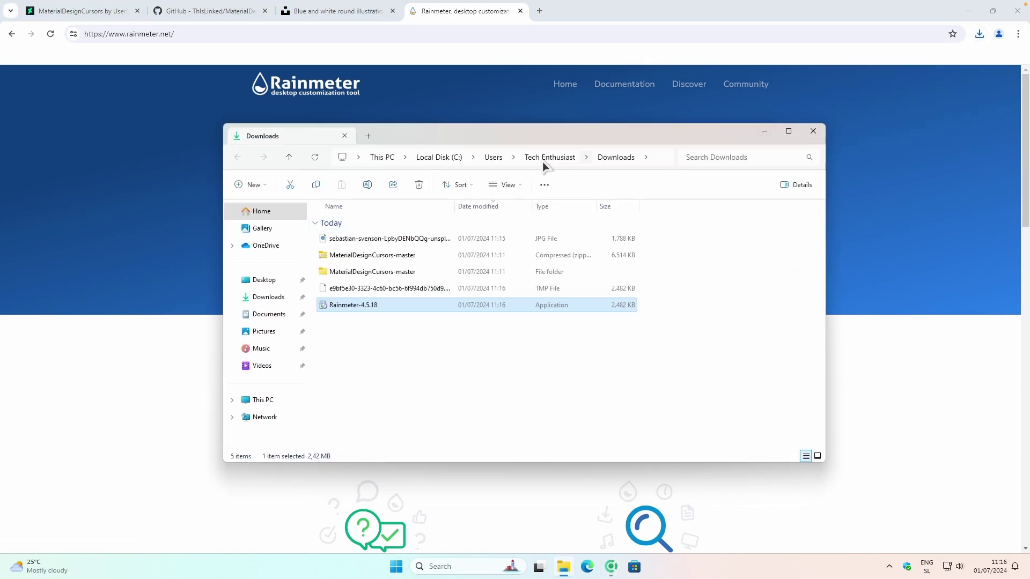
- Run the Rainmeter-4.5.18 installer as administrator with English as the setup language, and minimize the browser
right_click(409, 304)
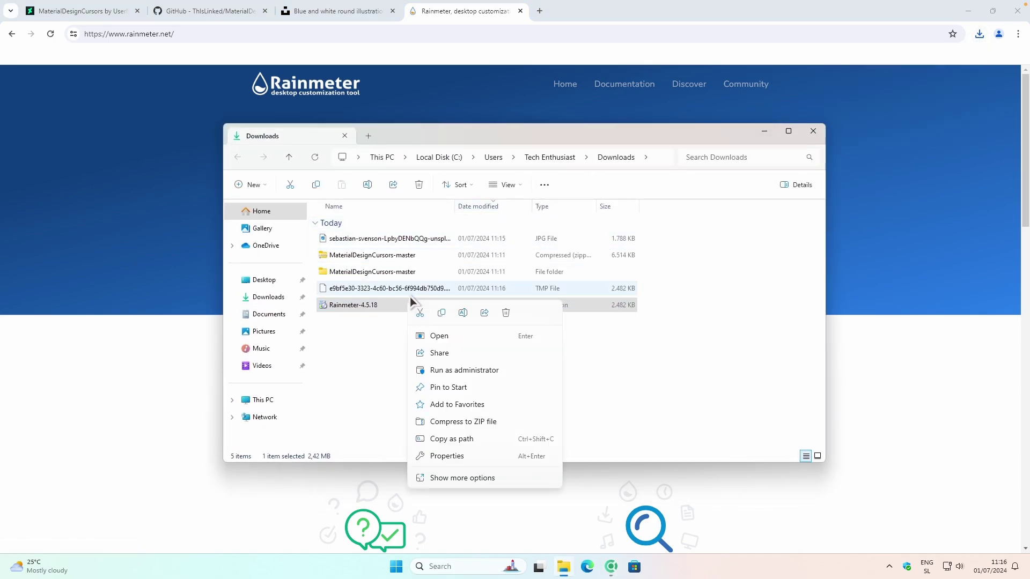
left_click(464, 369)
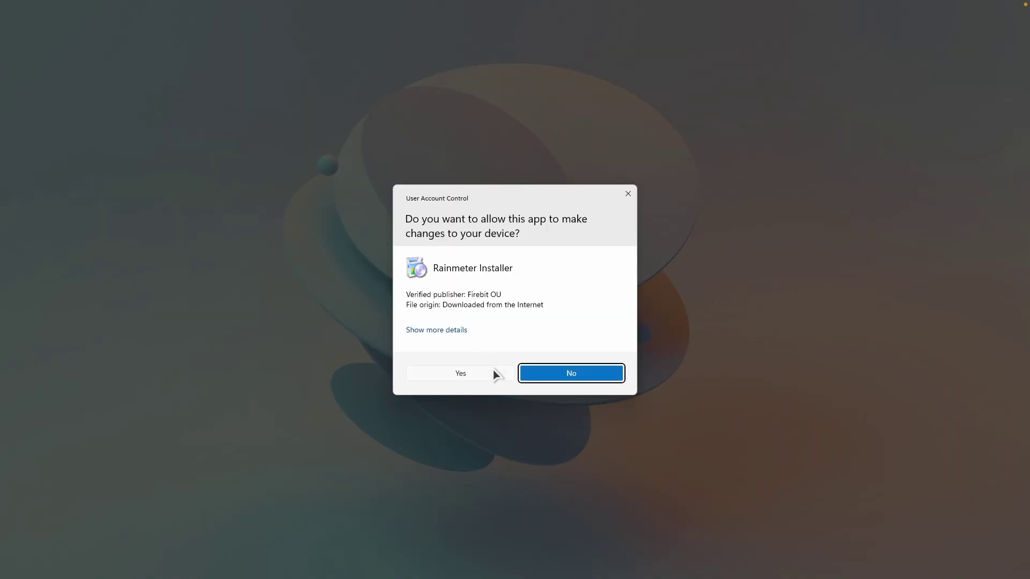
left_click(493, 373)
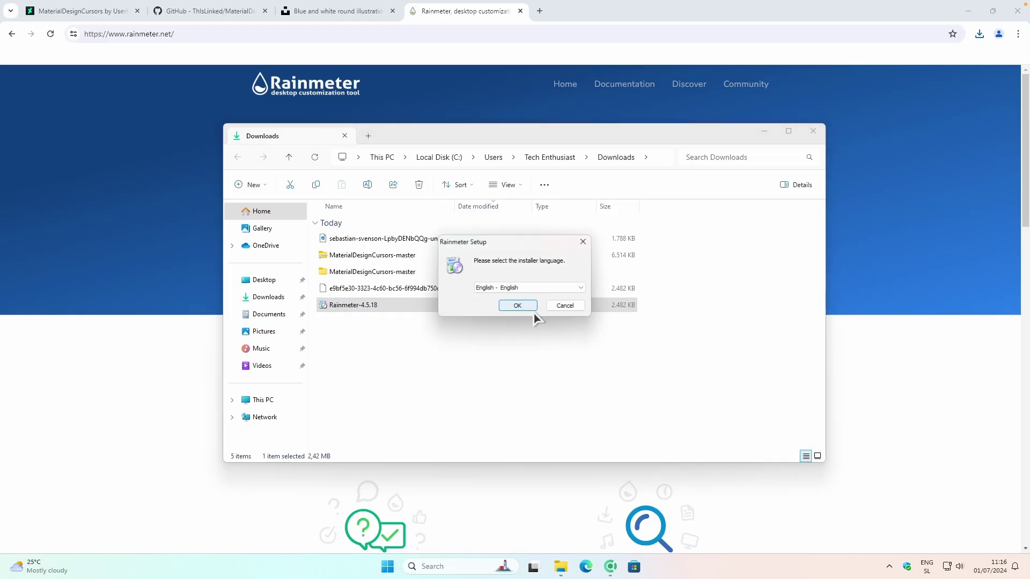
key("Return")
double_click(960, 10)
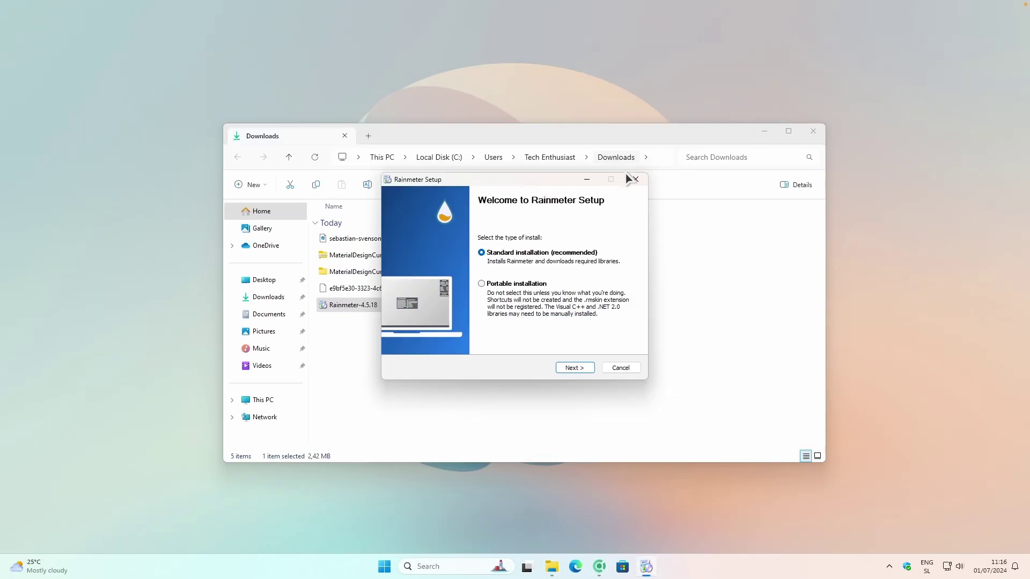
- Complete the standard 64-bit Rainmeter installation with launch on startup, and move its hidden tray icon onto the taskbar
left_click(576, 368)
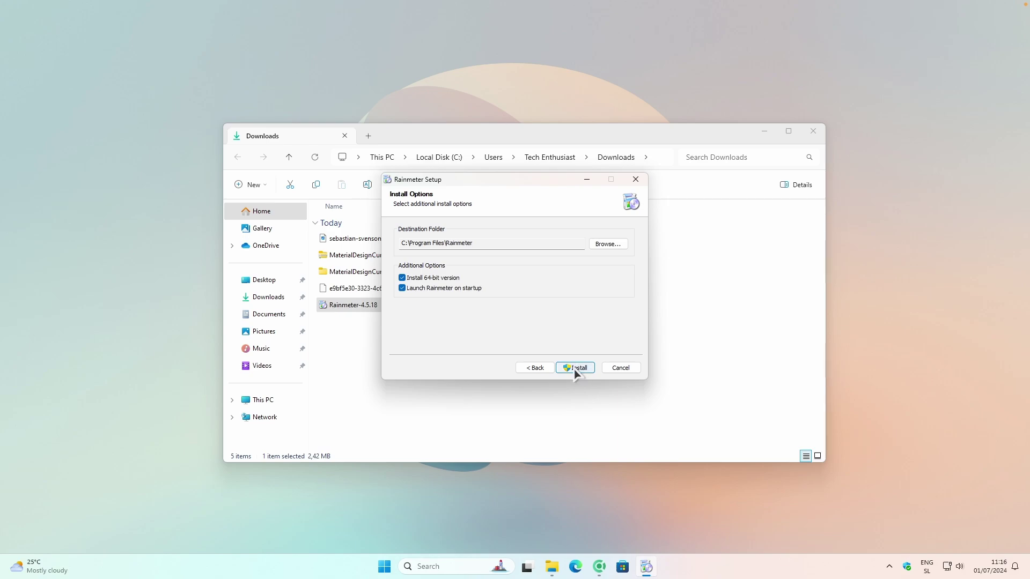
left_click(574, 368)
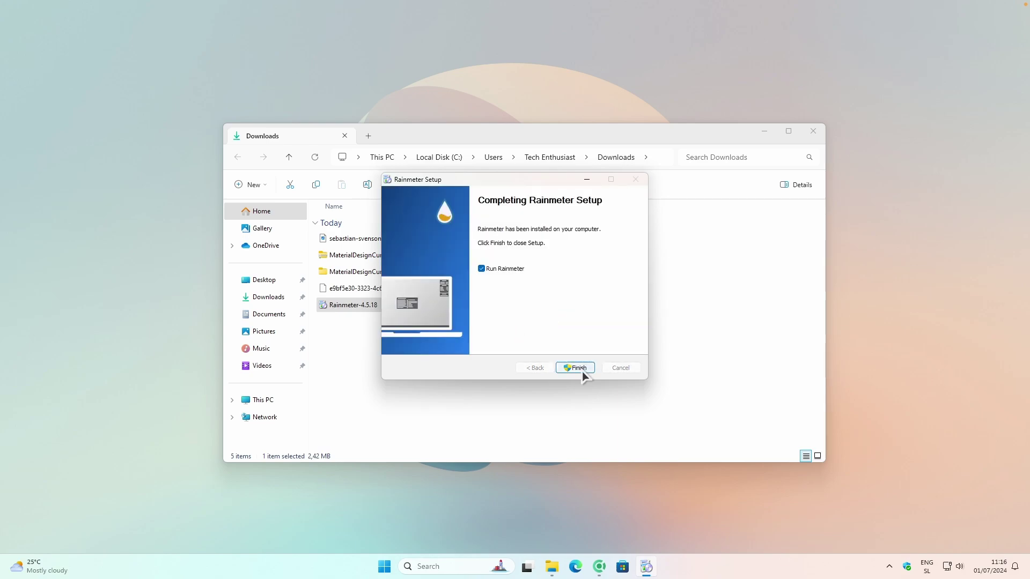
left_click(575, 367)
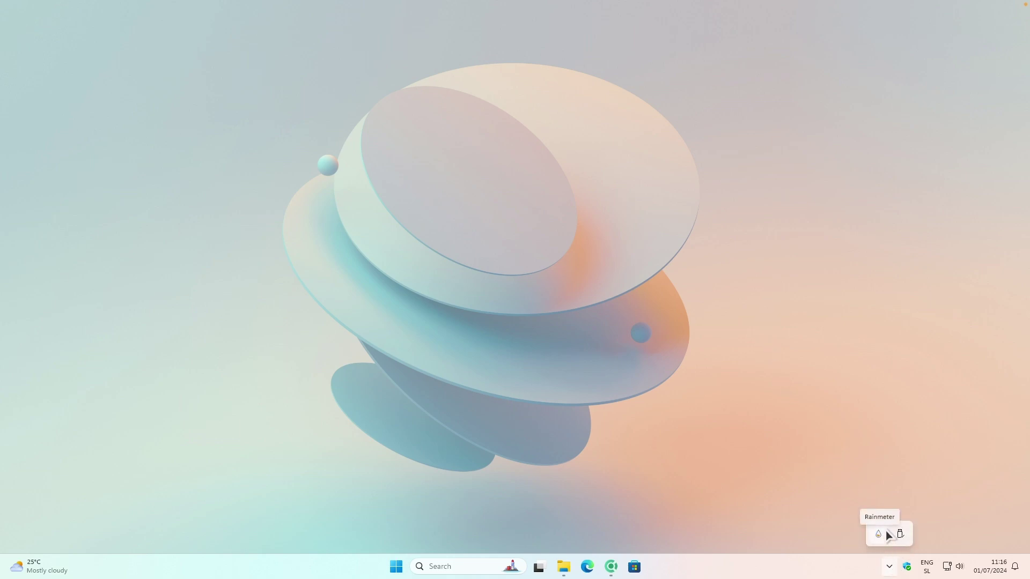
left_click_drag(883, 539, 889, 570)
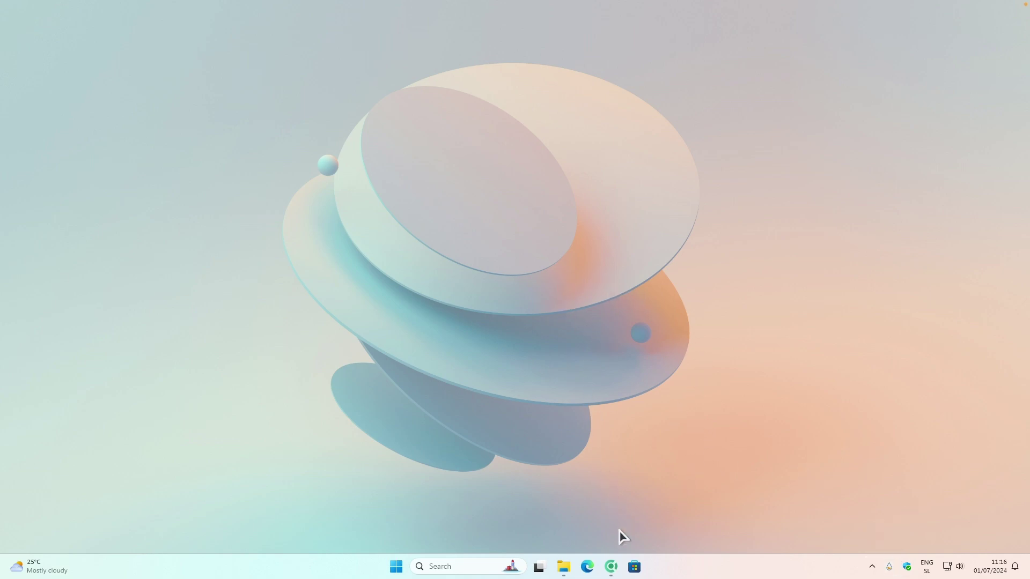
- Switch back to the browser, search for "jaxcore" in a new tab and open the Jax-Core/JaxCore GitHub repository
left_click(610, 566)
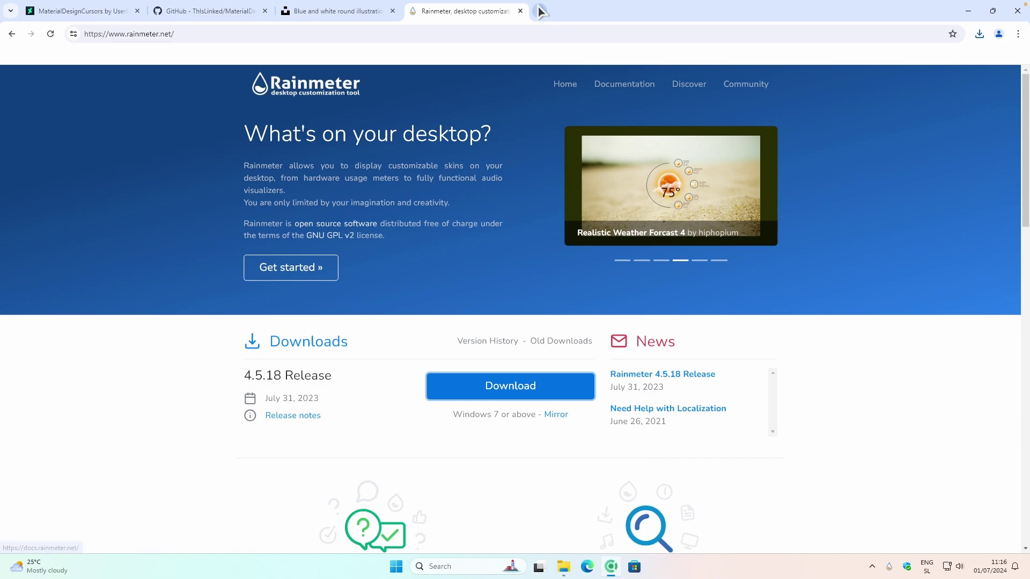
left_click(538, 11)
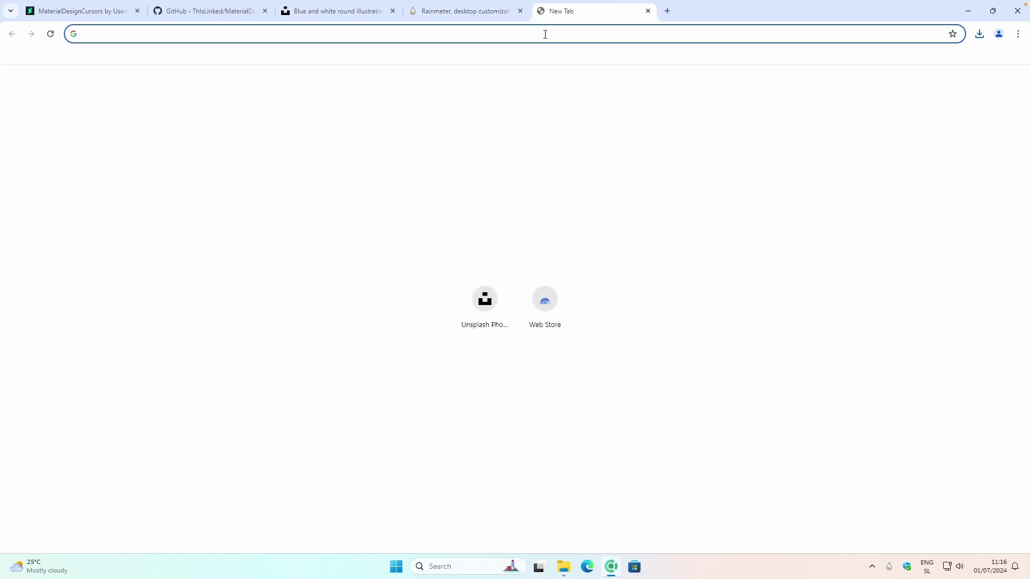
type("jaxcore")
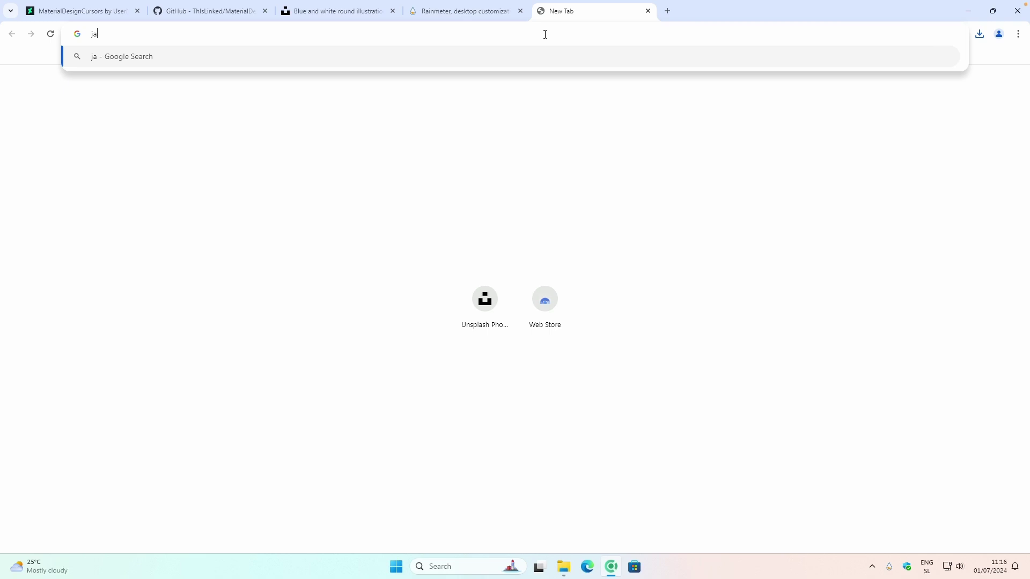
key("Return")
scroll(588, 280, "down", 1)
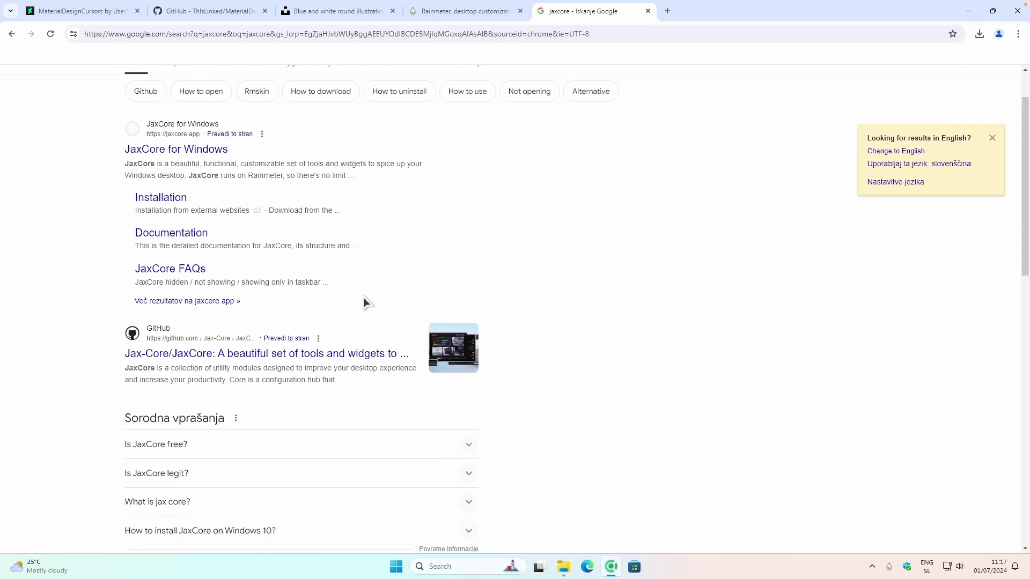
left_click(375, 353)
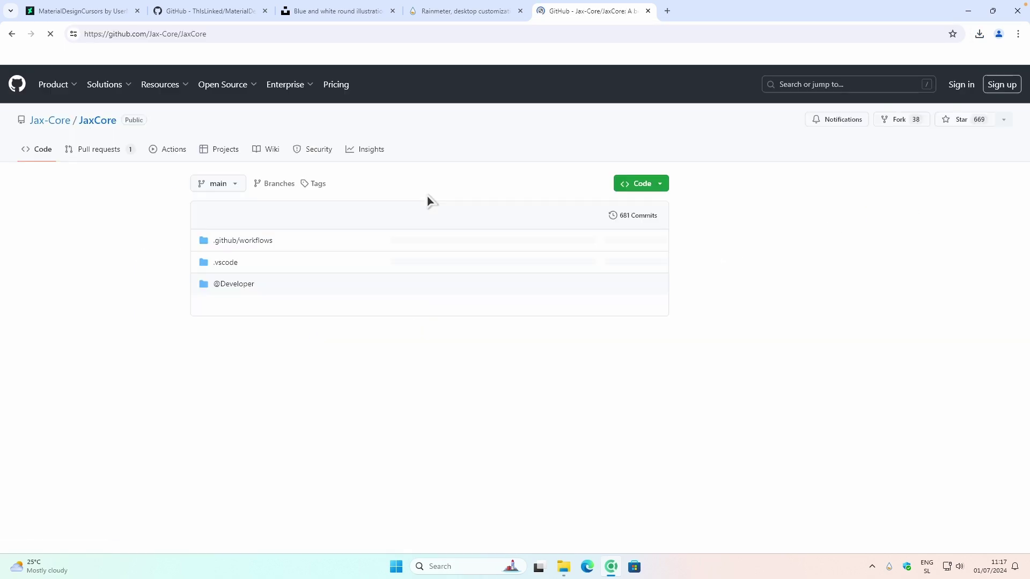
left_click(229, 33)
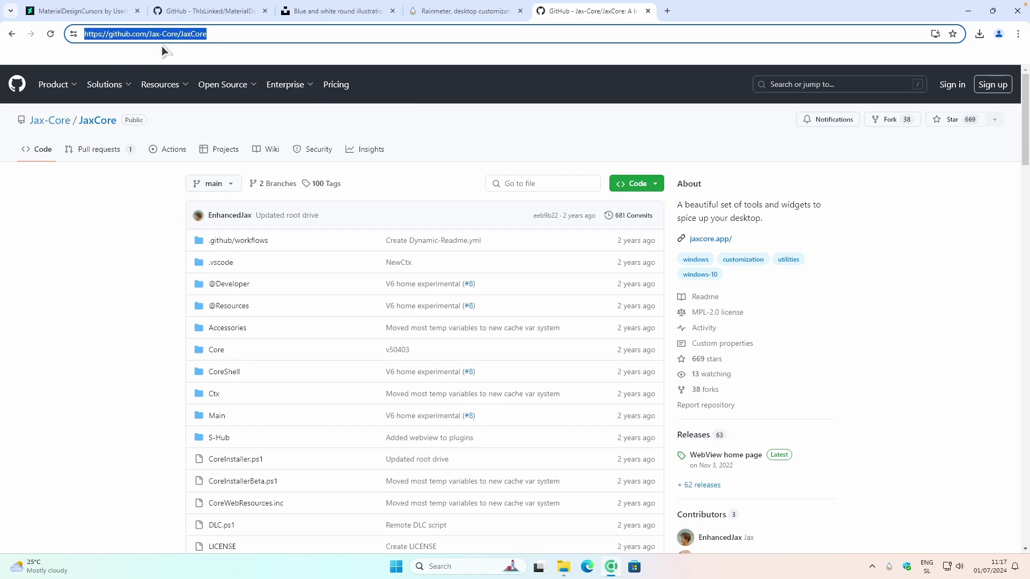
- Download JaxCore_v50410.rmskin from the repository's latest release, WebView home page, and save it in Downloads
mouse_move(344, 97)
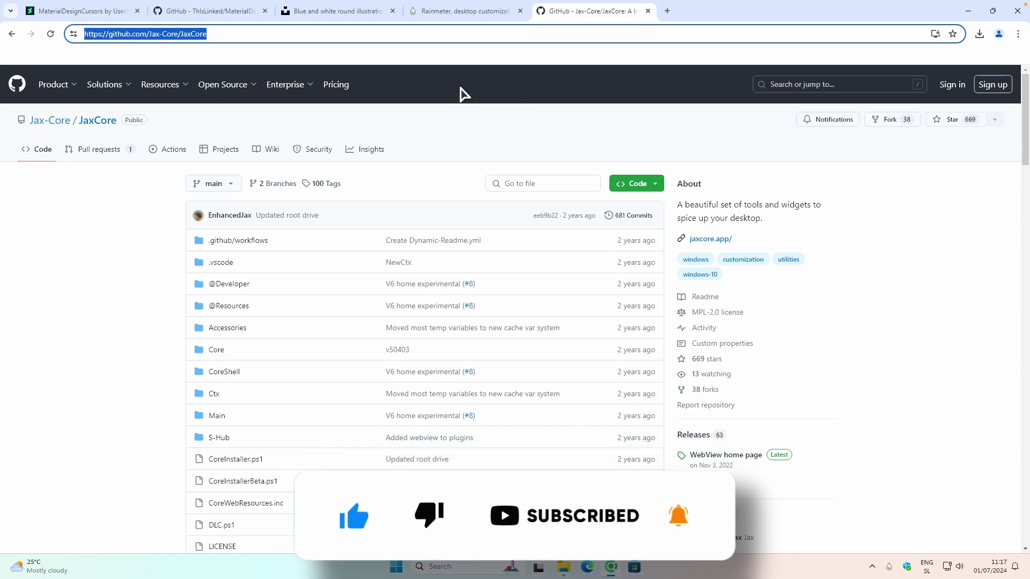
left_click(693, 435)
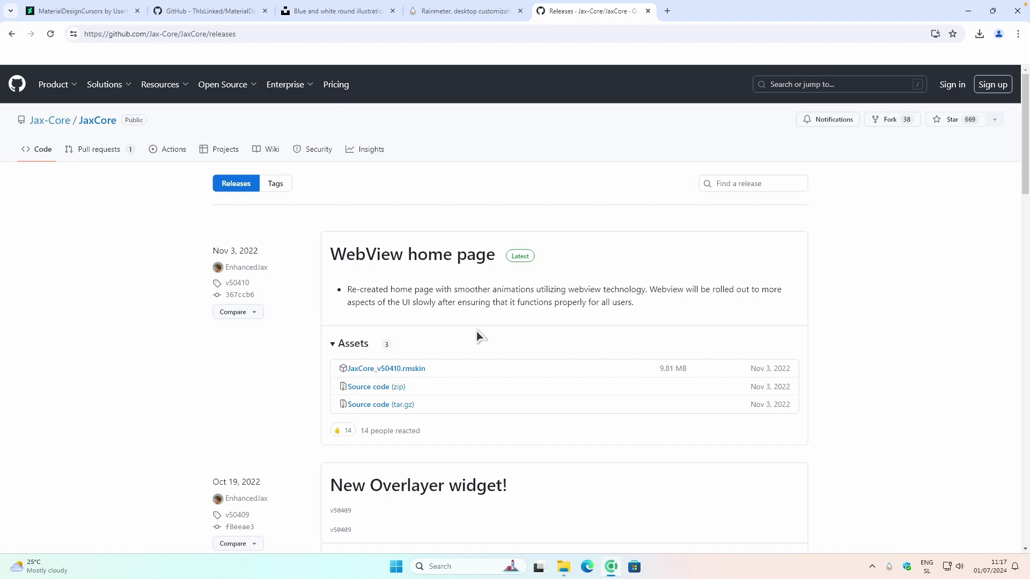
left_click(414, 369)
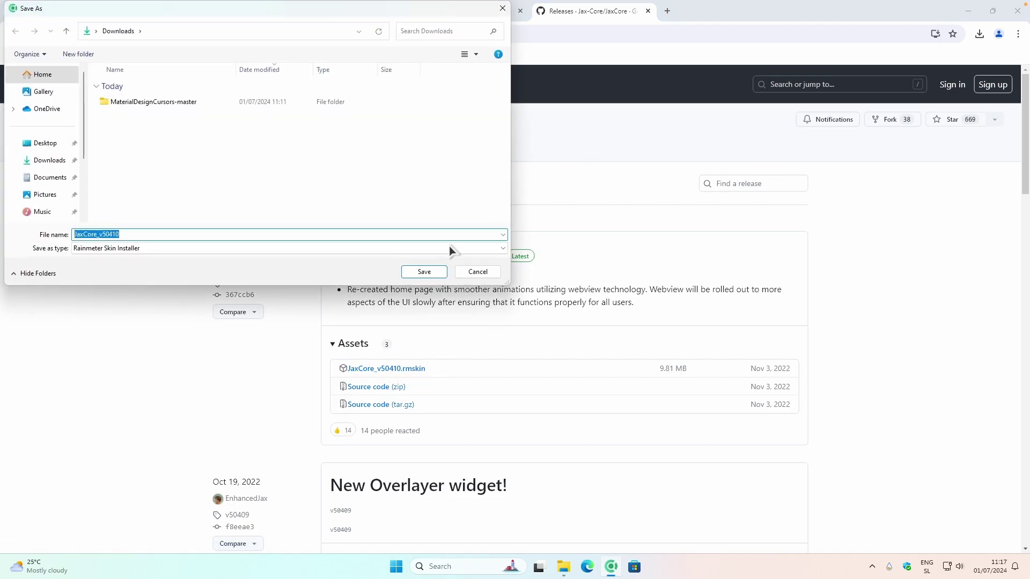
left_click(423, 272)
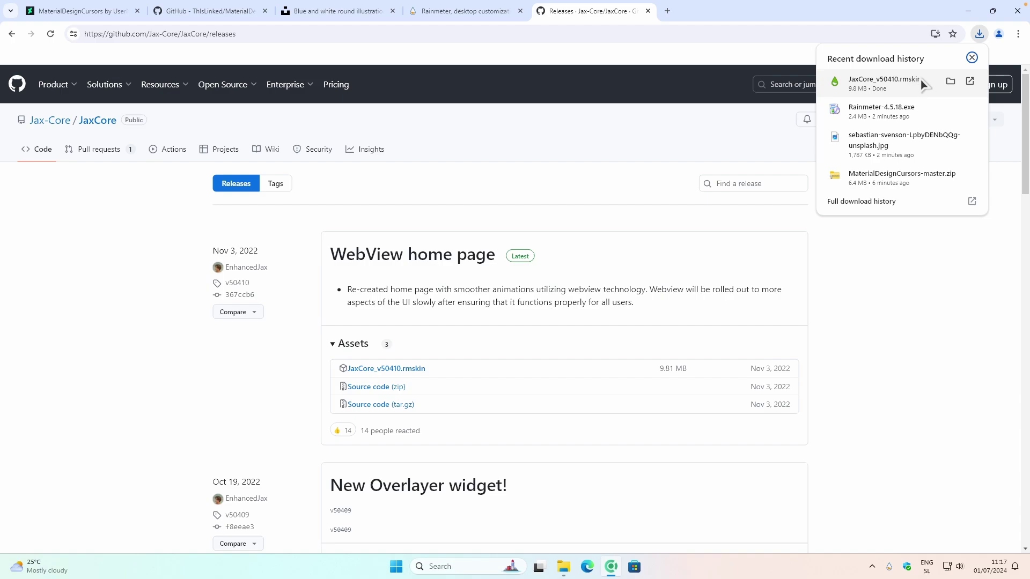
- Open the downloaded JaxCore_v50410.rmskin, minimize the browser and install the skin with its included skins loaded
left_click(918, 83)
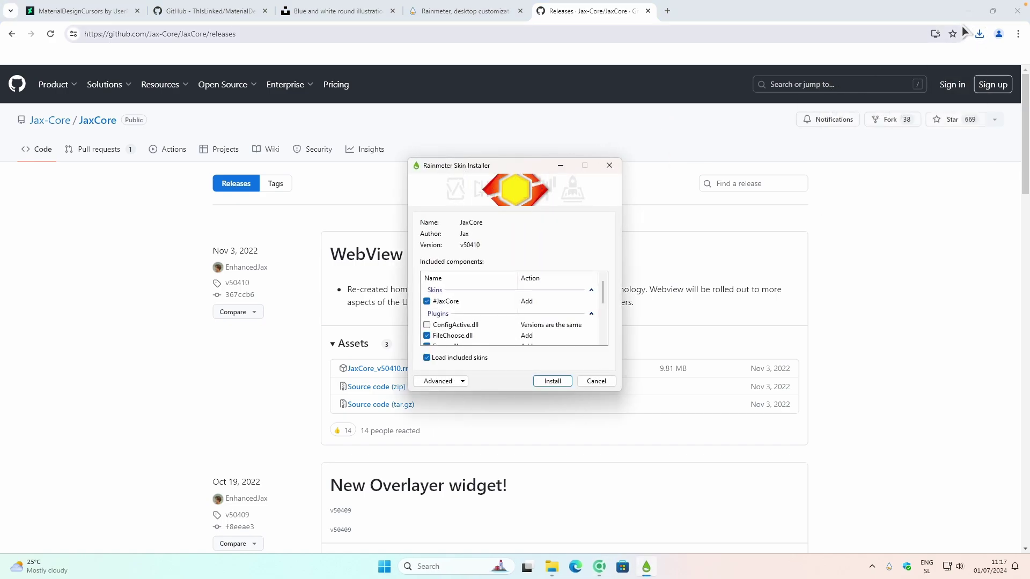
left_click(968, 10)
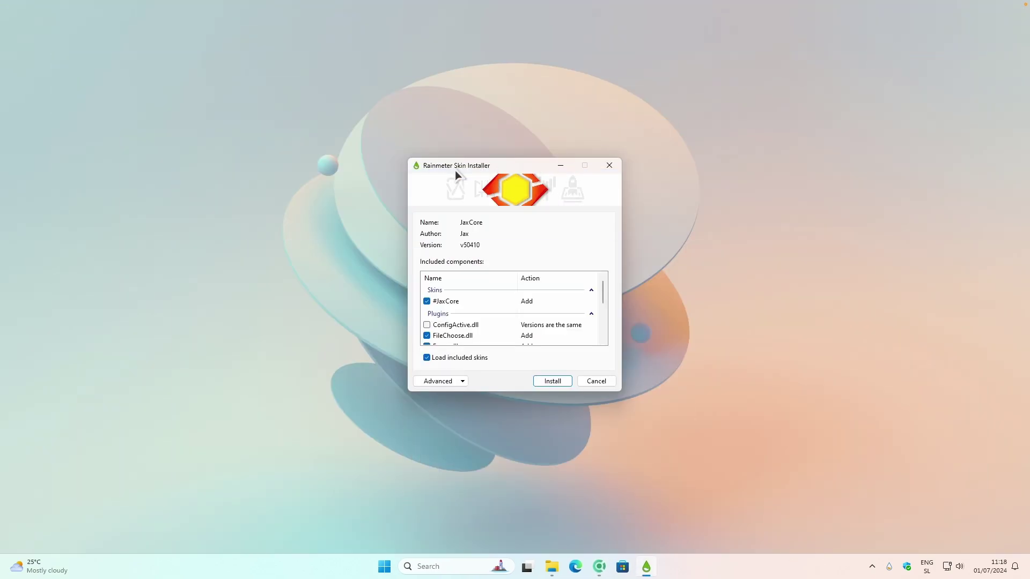
left_click(555, 382)
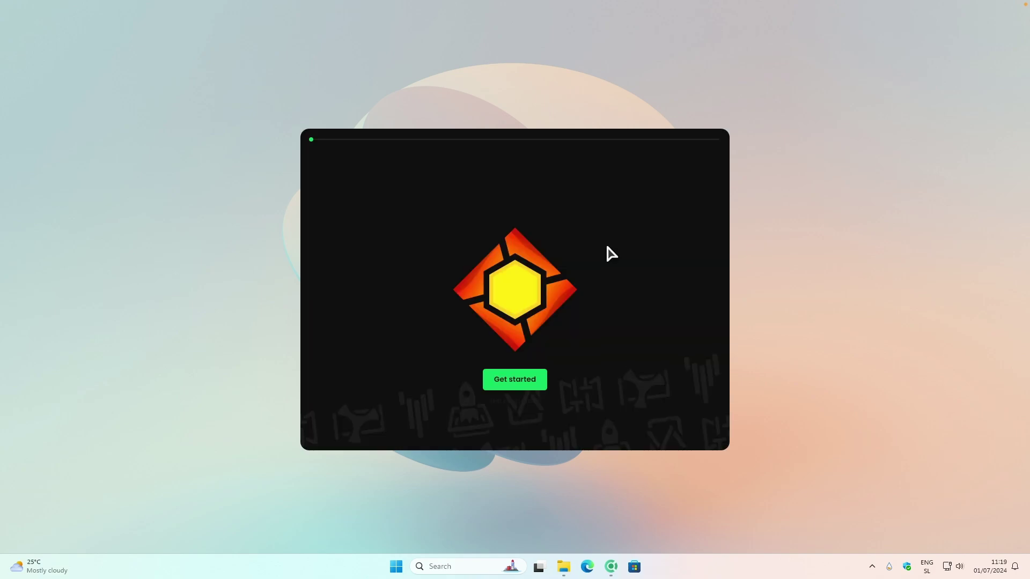
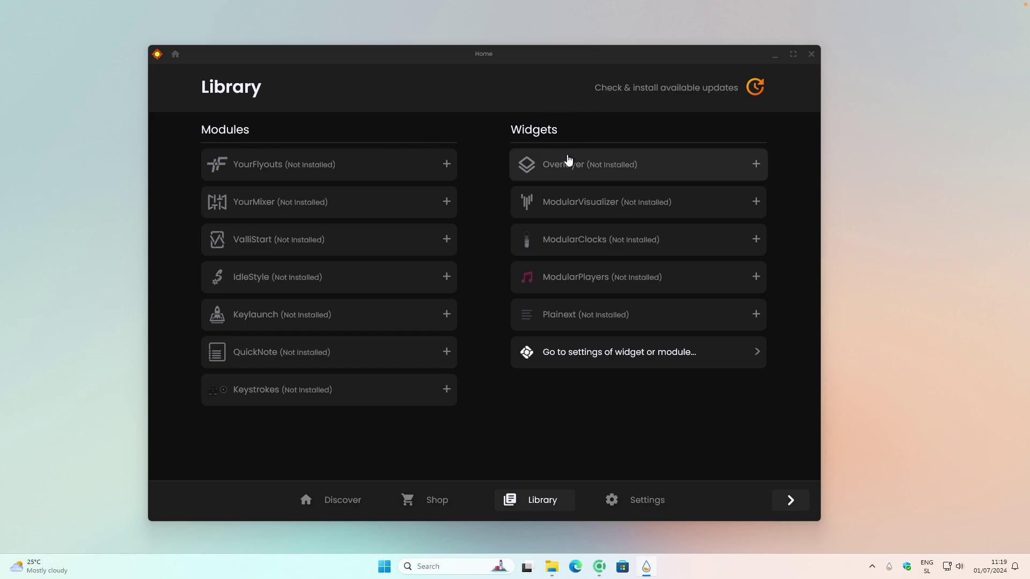
- Install the ModularClocks 2.5 widget from the JaxCore library and activate it
left_click(593, 246)
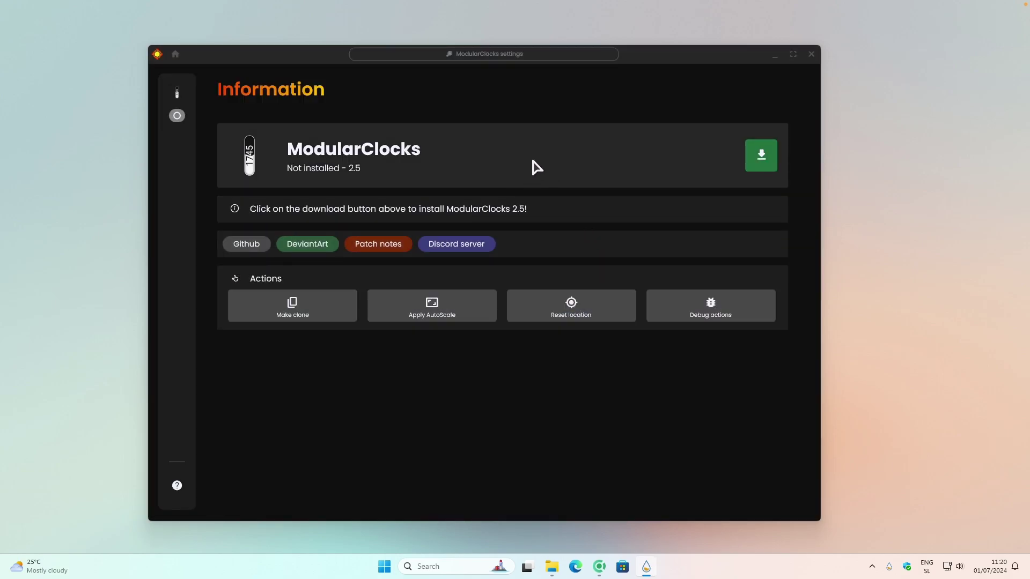
left_click(760, 155)
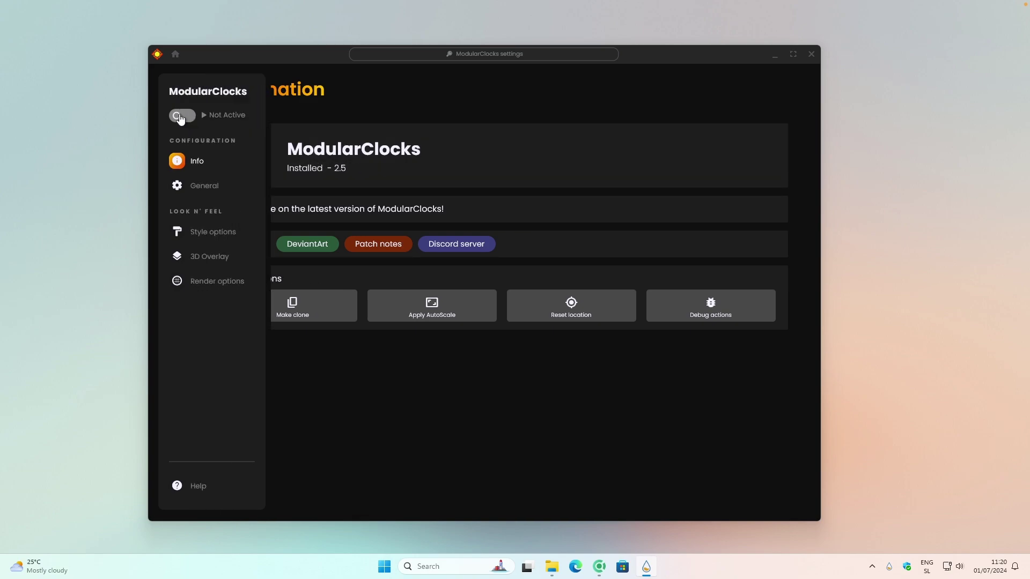
left_click(192, 116)
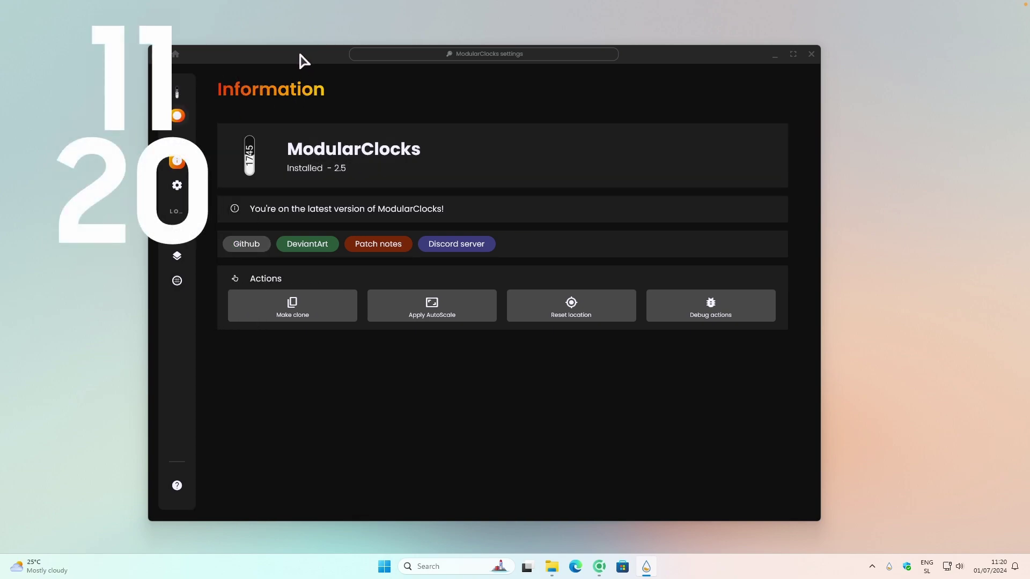
- Set the ModularClocks style to Light, the Monday design, and position the clock in the desktop's upper-left corner
left_click_drag(301, 56, 415, 70)
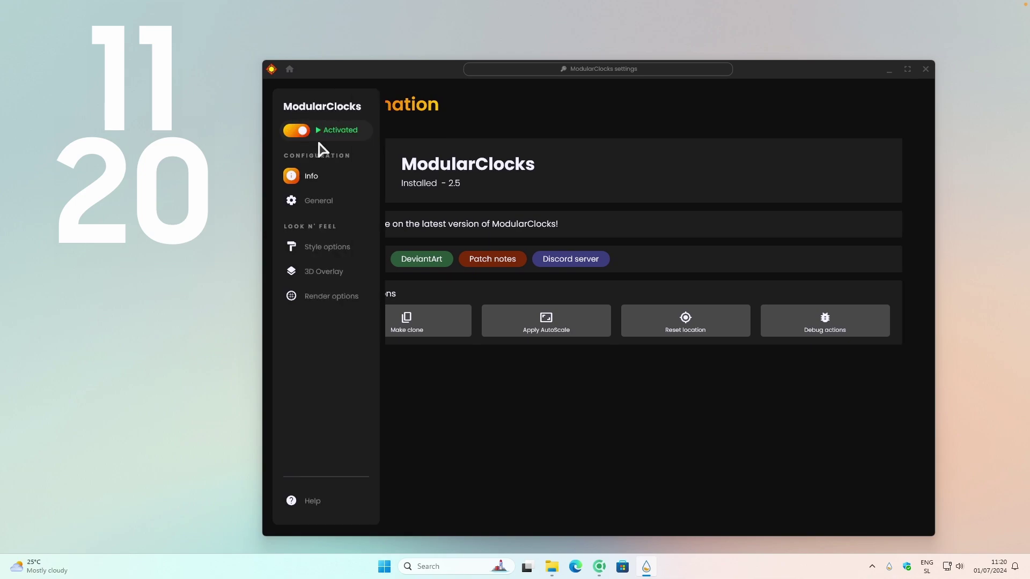
left_click(325, 207)
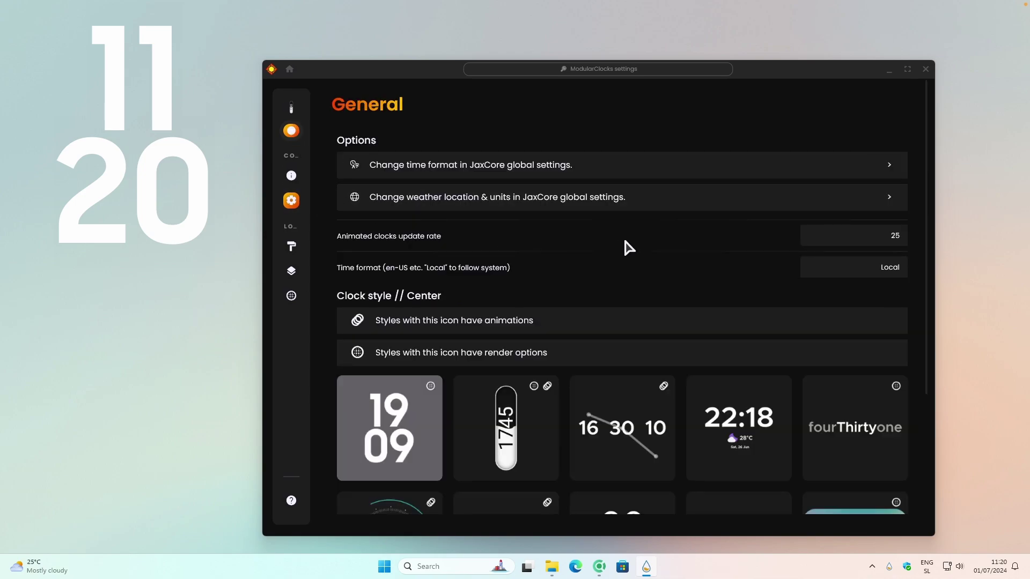
scroll(626, 246, "down", 2)
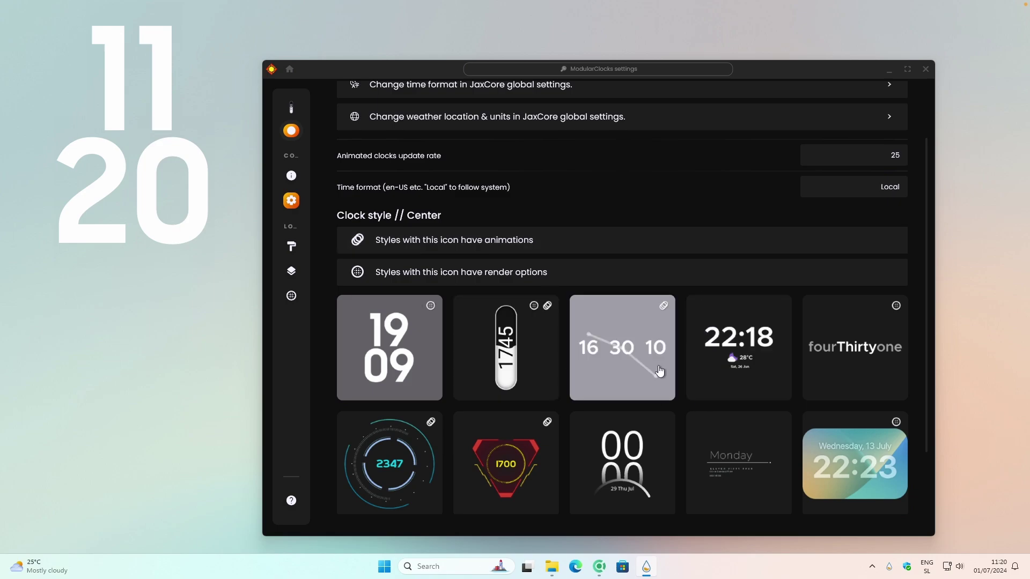
left_click(765, 487)
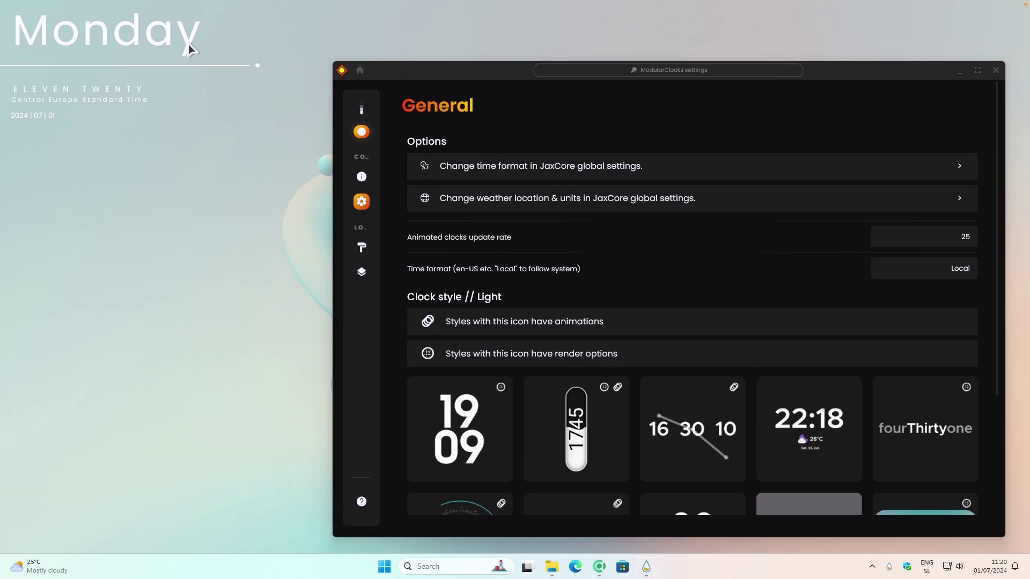
mouse_move(188, 49)
left_mouse_down()
mouse_move(193, 70)
mouse_move(223, 60)
mouse_move(246, 126)
mouse_move(235, 125)
mouse_move(259, 105)
mouse_move(189, 64)
left_mouse_up()
- Set the Light clock's widget size to 1.25x and close the ModularClocks settings
mouse_move(395, 265)
left_click(391, 246)
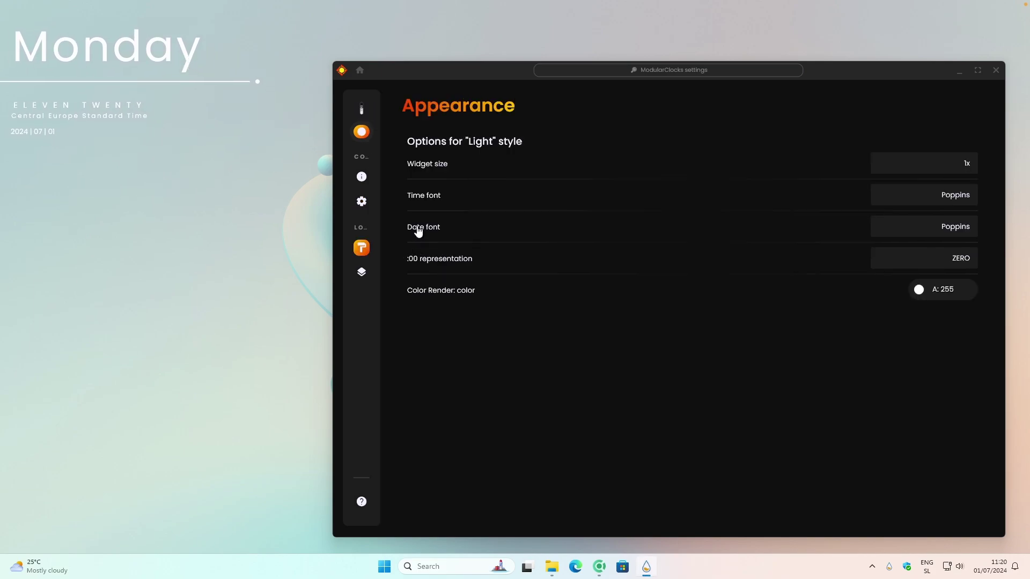
left_click_drag(512, 67, 490, 63)
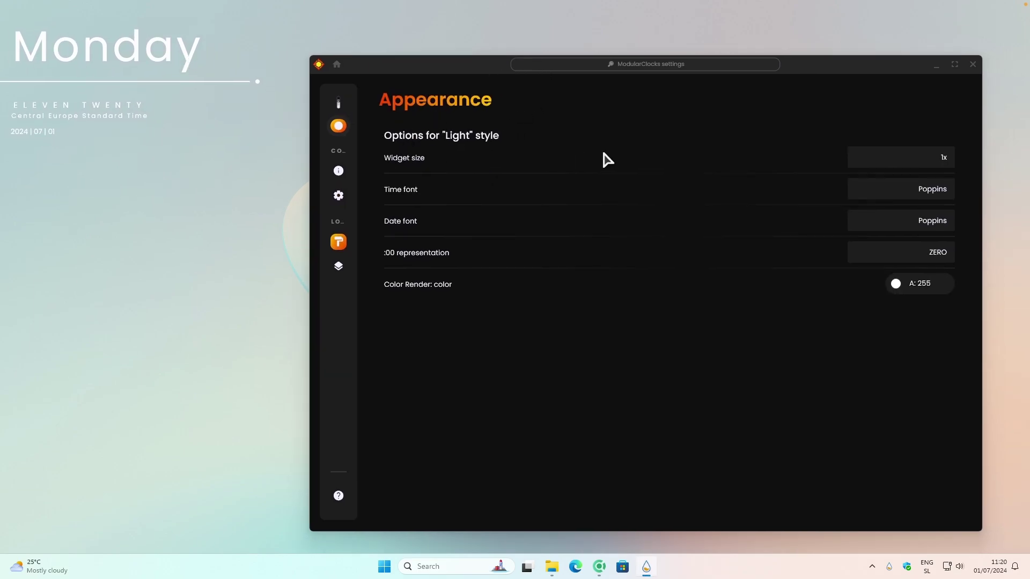
left_click(943, 159)
key("End")
key("Return")
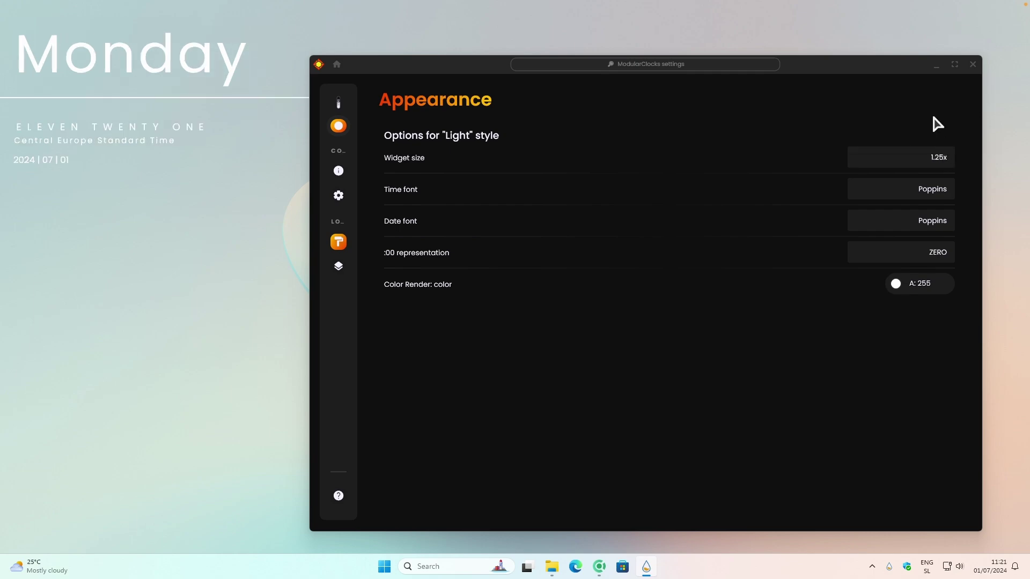
left_click(973, 64)
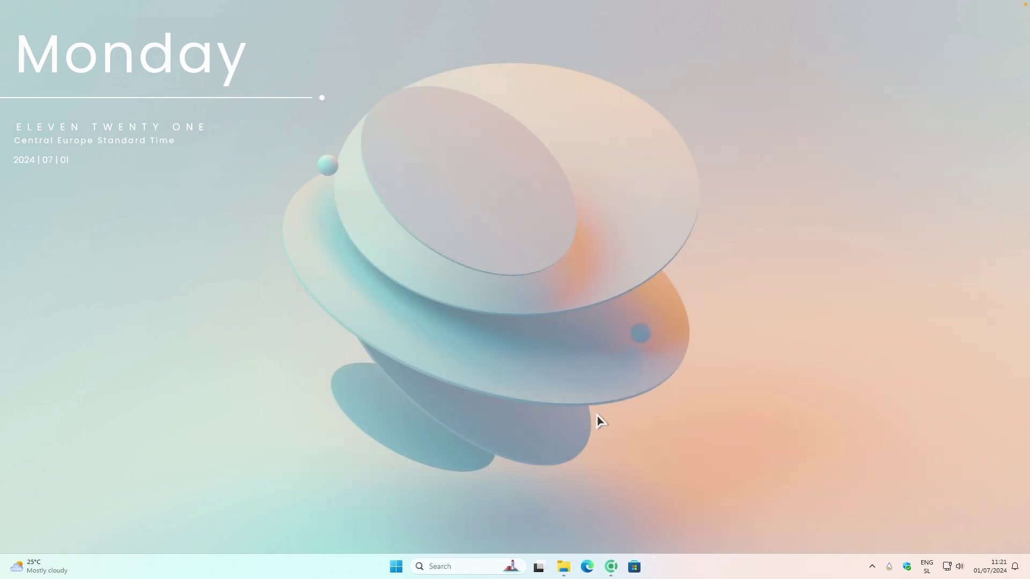
- Switch to the browser, search for "monterey rainmeter" and open the MontereyRainmeter GitHub repository
left_click(616, 569)
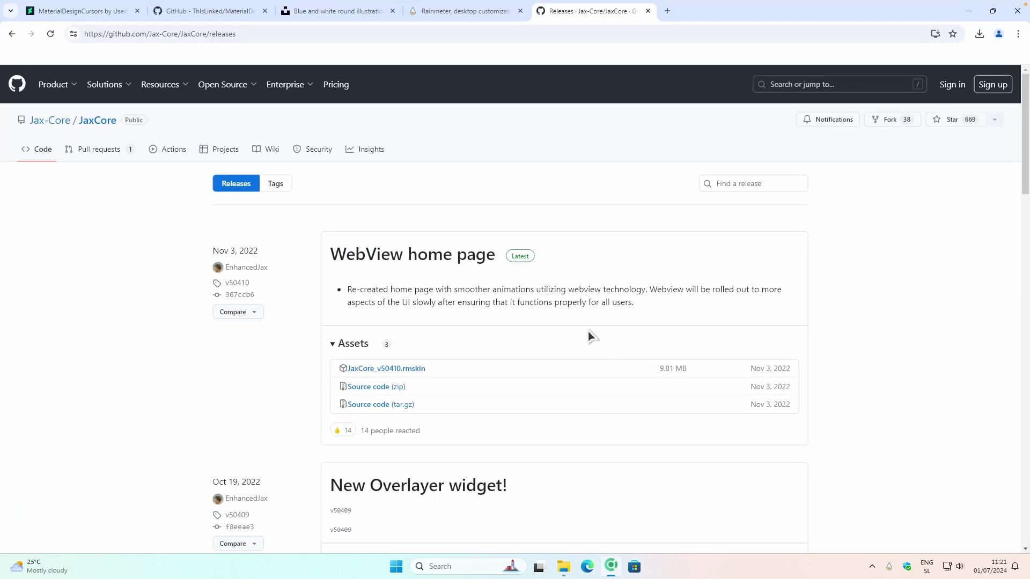
left_click(597, 35)
type("monterey rainmeter")
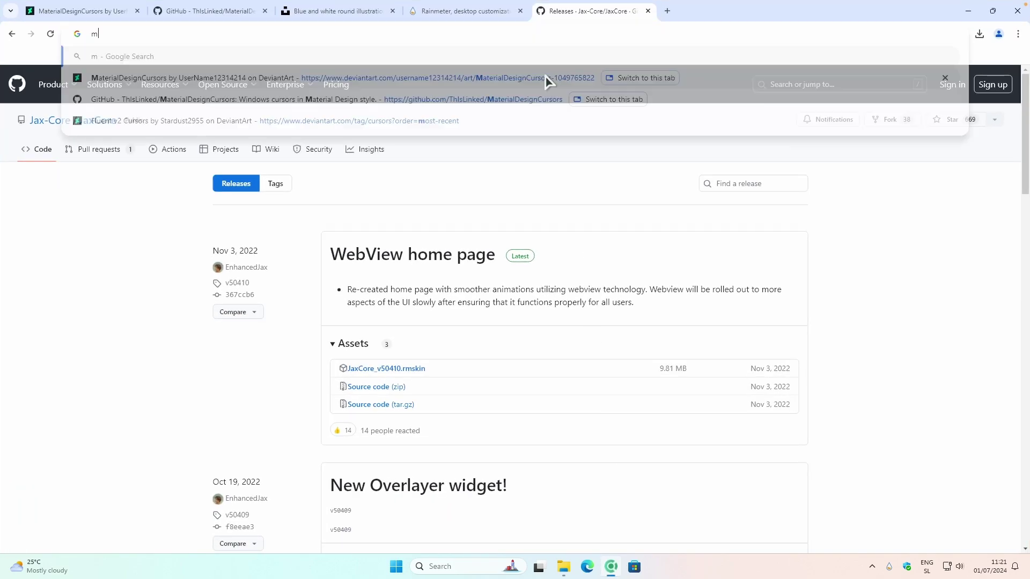
key("Return")
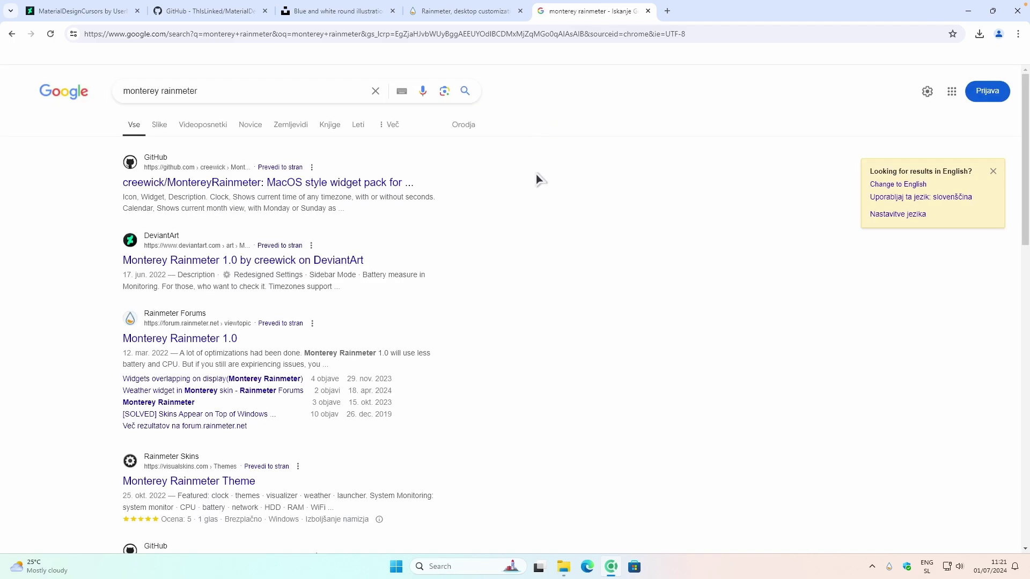
left_click(337, 185)
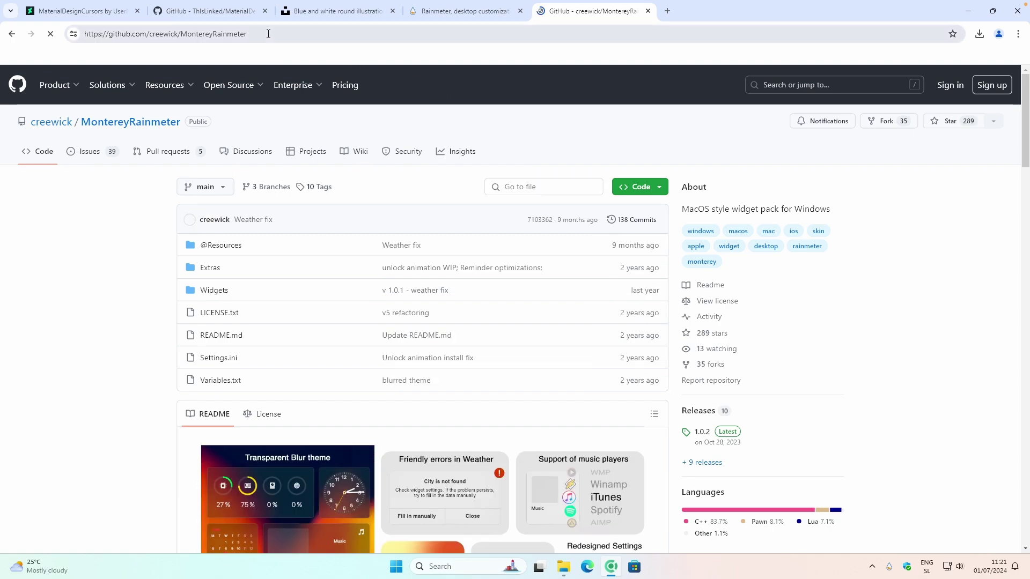
- Download Monterey_1.0.2.rmskin from the repository's latest release, minimize the browser and install the skin with its included skins loaded
left_click(236, 36)
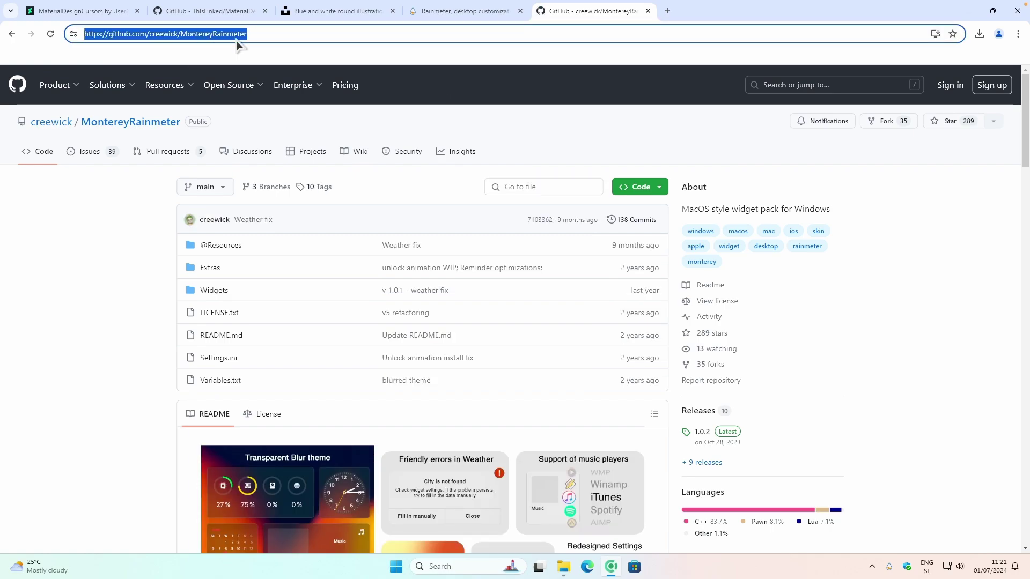
left_click(629, 128)
left_click(697, 412)
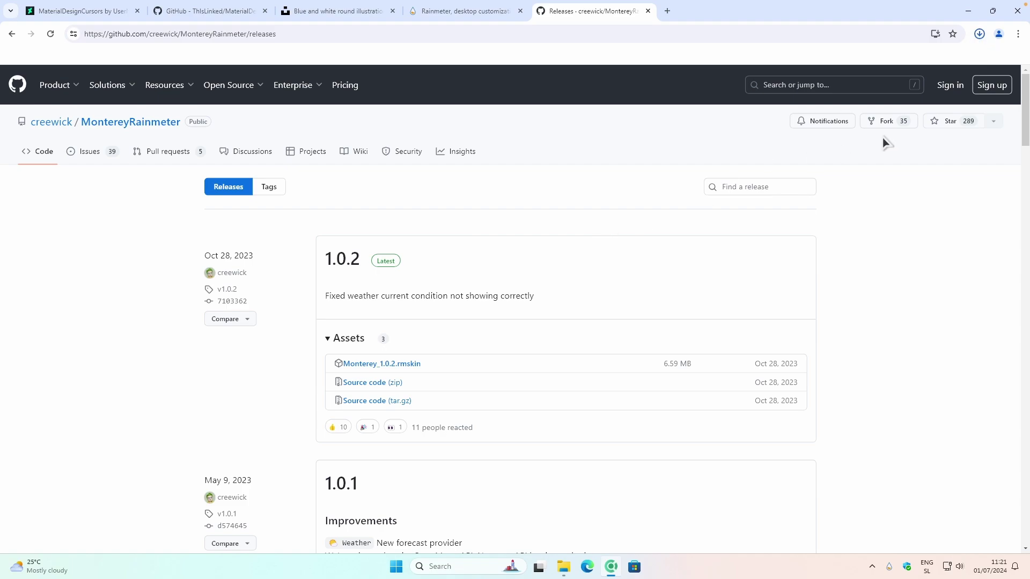
left_click(980, 36)
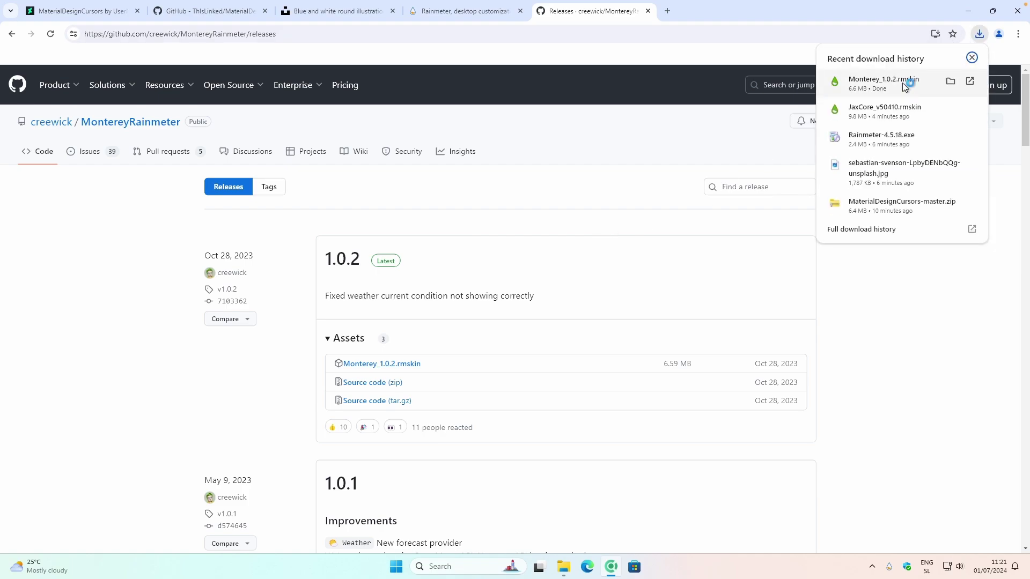
left_click(963, 17)
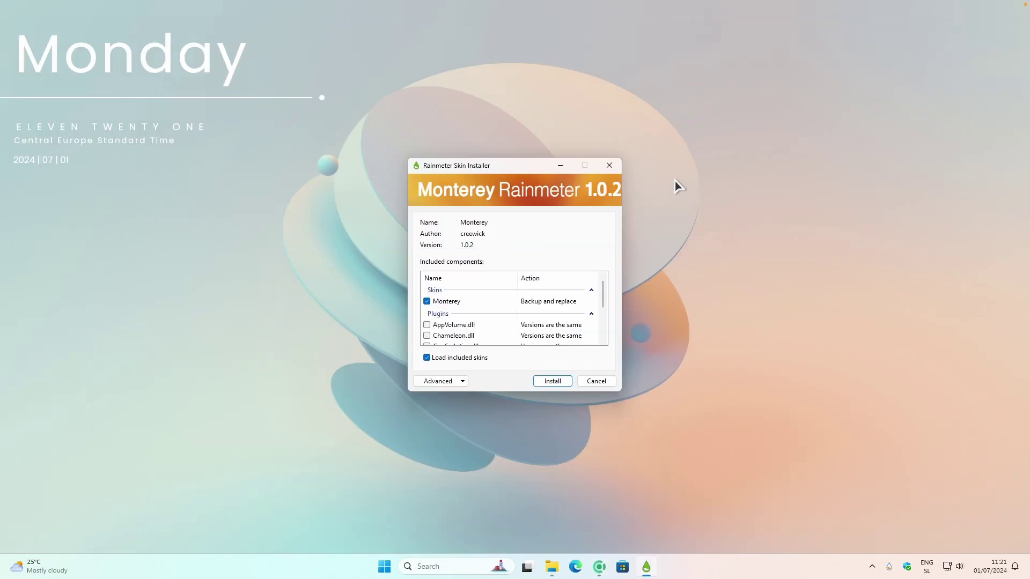
left_click(559, 379)
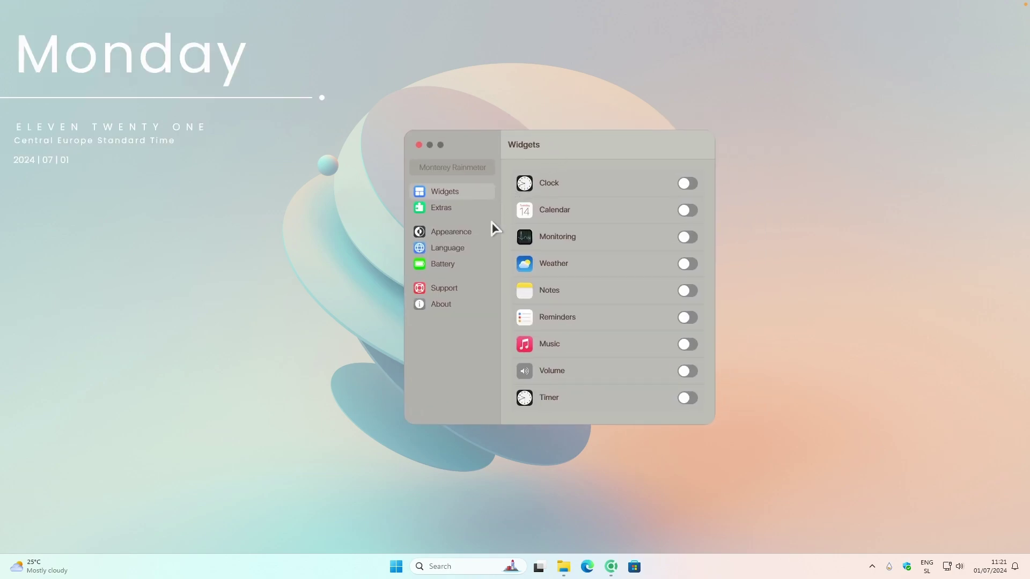
- Apply the Blur theme to the Monterey widgets, enable Calendar and Weather, and close the Monterey settings
left_click(465, 230)
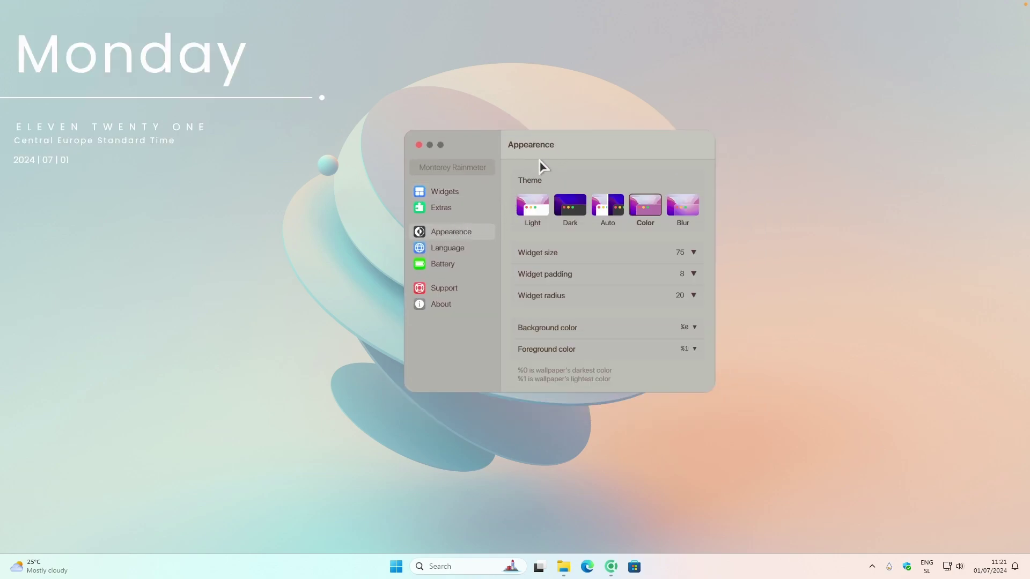
left_click(685, 209)
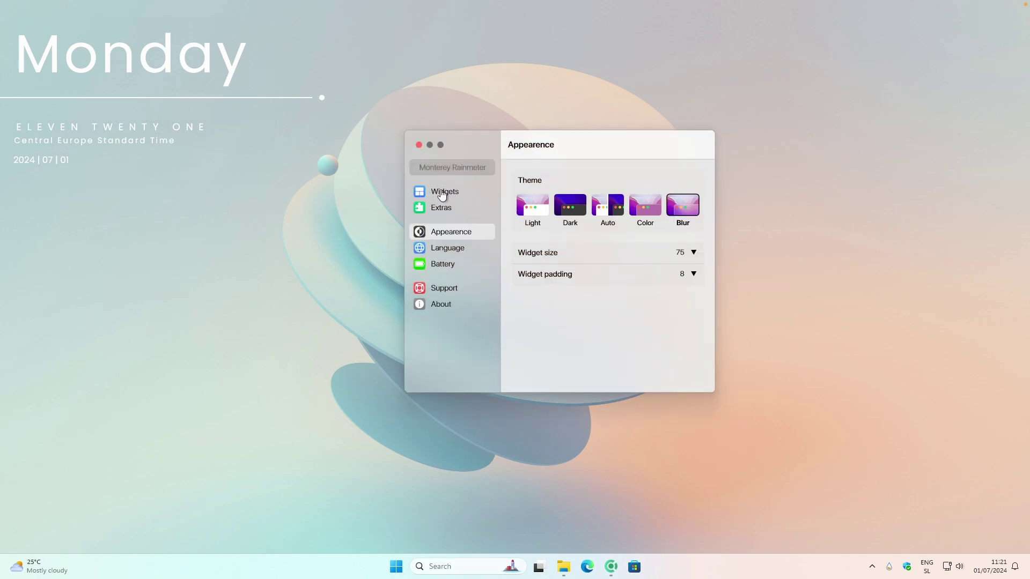
left_click(443, 194)
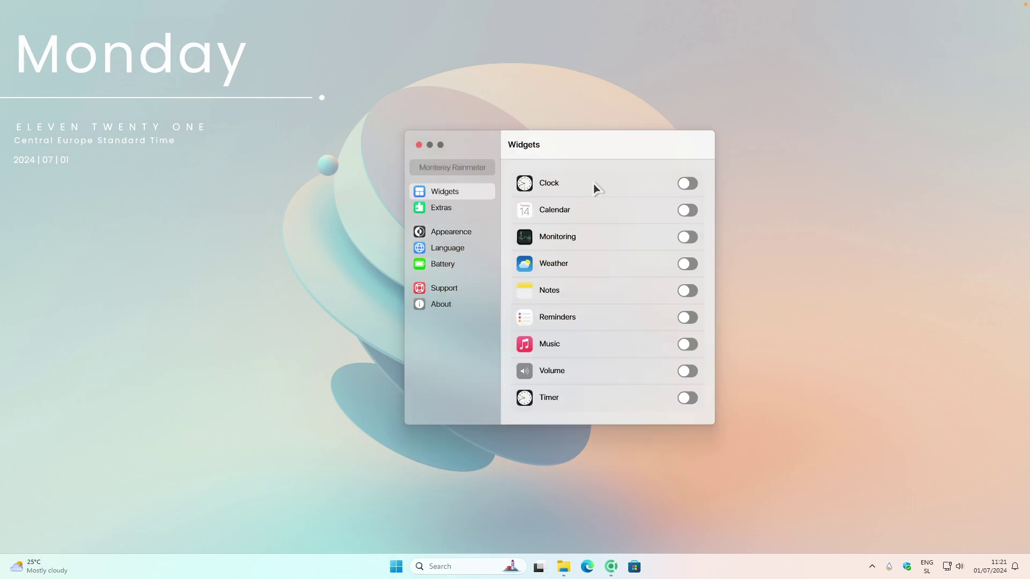
left_click(688, 212)
left_click(688, 265)
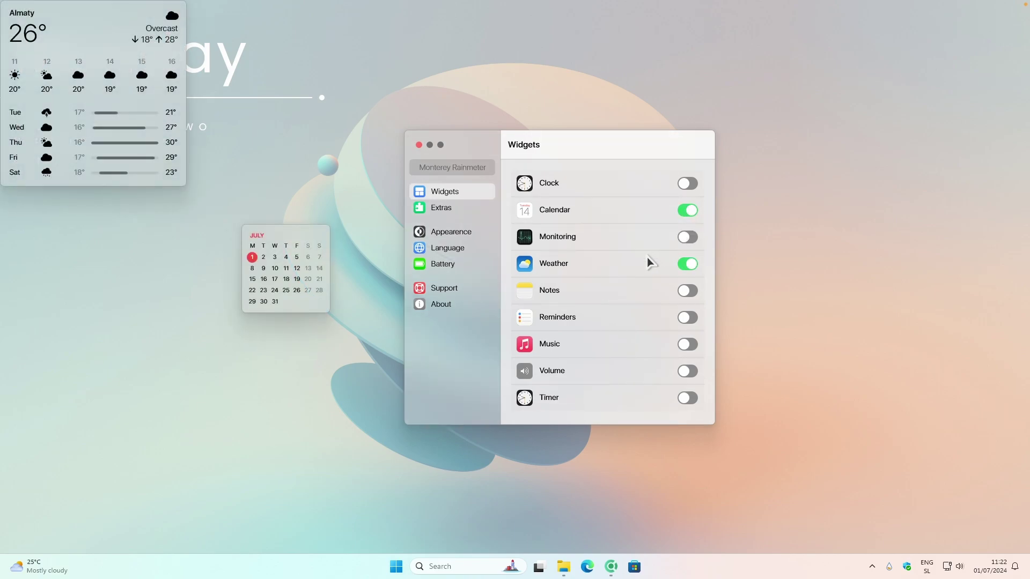
left_click(419, 145)
- Resize the Calendar widget to Large and place it in the desktop's upper-right corner
left_click_drag(302, 246, 435, 217)
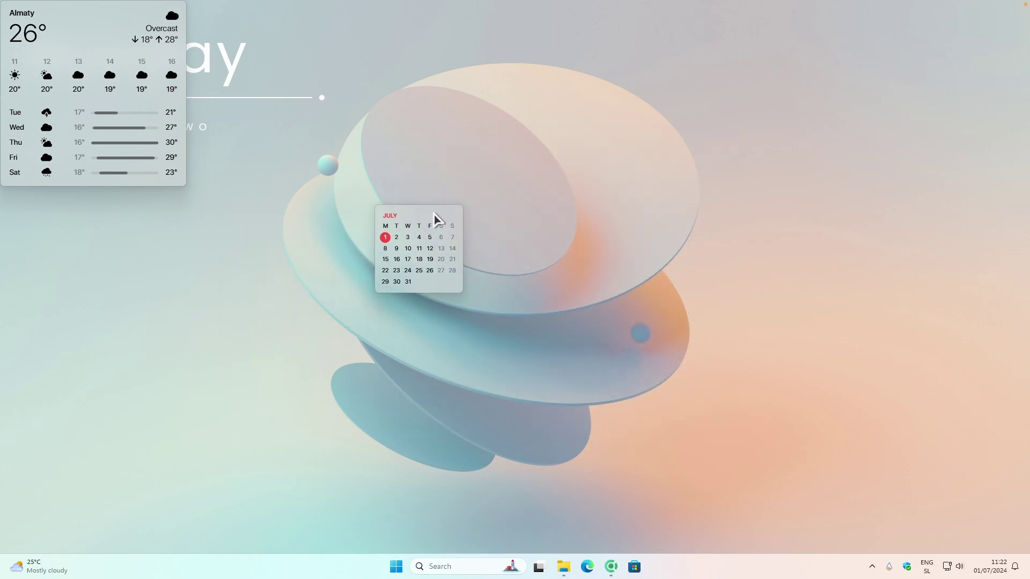
right_click(439, 222)
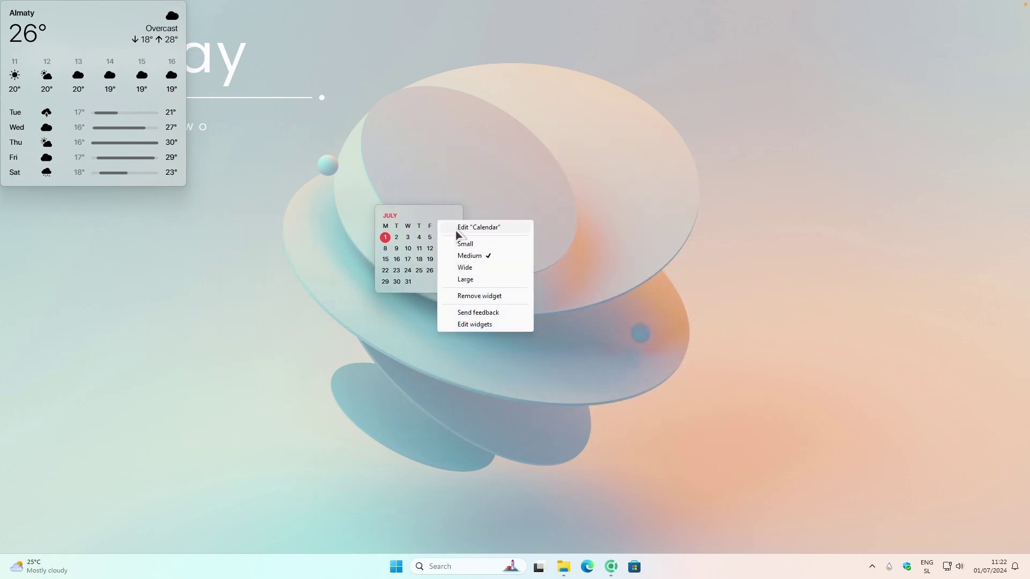
left_click(475, 280)
left_click_drag(476, 272, 906, 91)
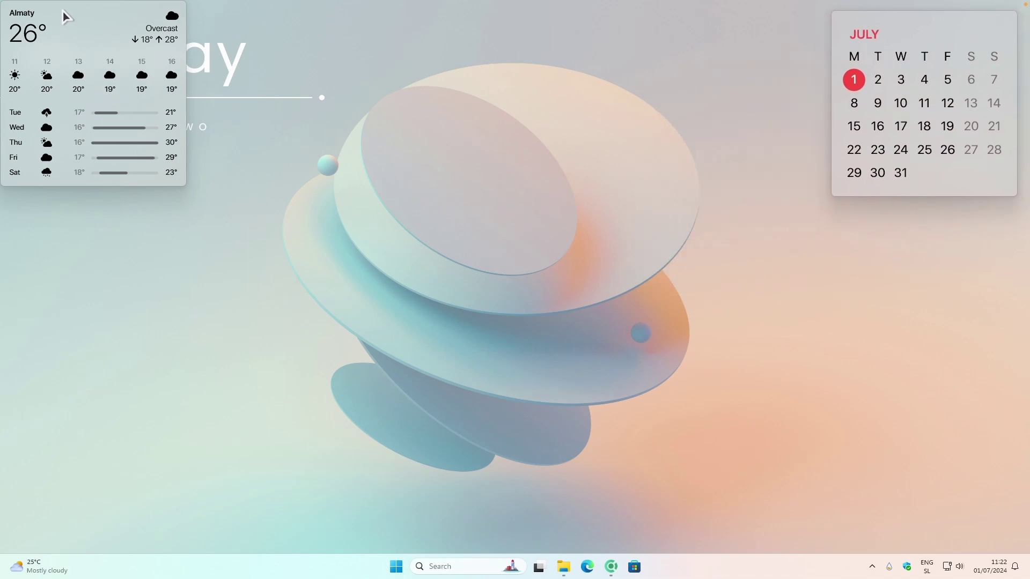
- Move the Weather widget off the clock, resize it to Wide and place it at the desktop's lower center
left_click_drag(78, 30, 494, 368)
right_click(503, 363)
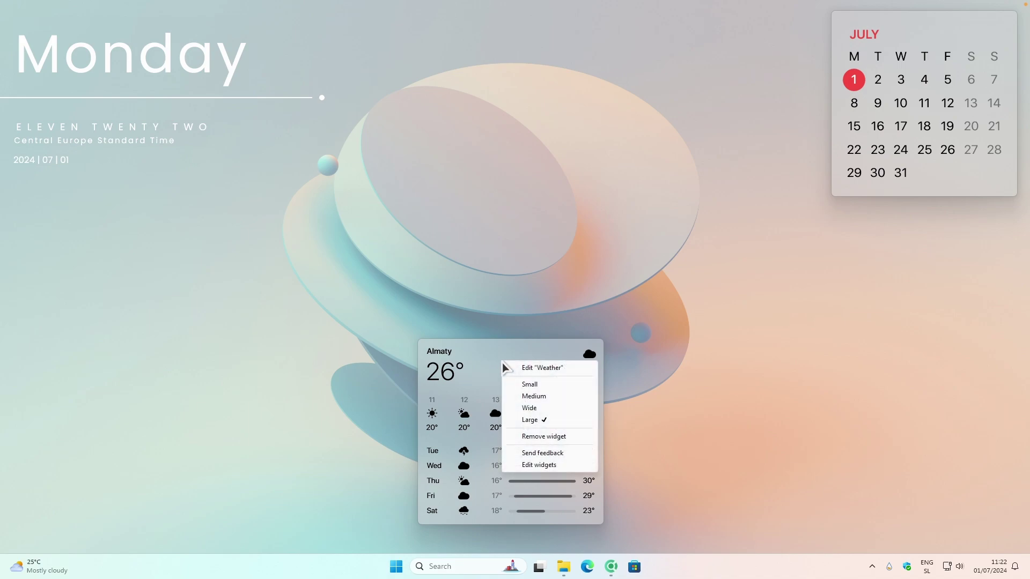
left_click(546, 409)
left_click_drag(530, 449, 529, 467)
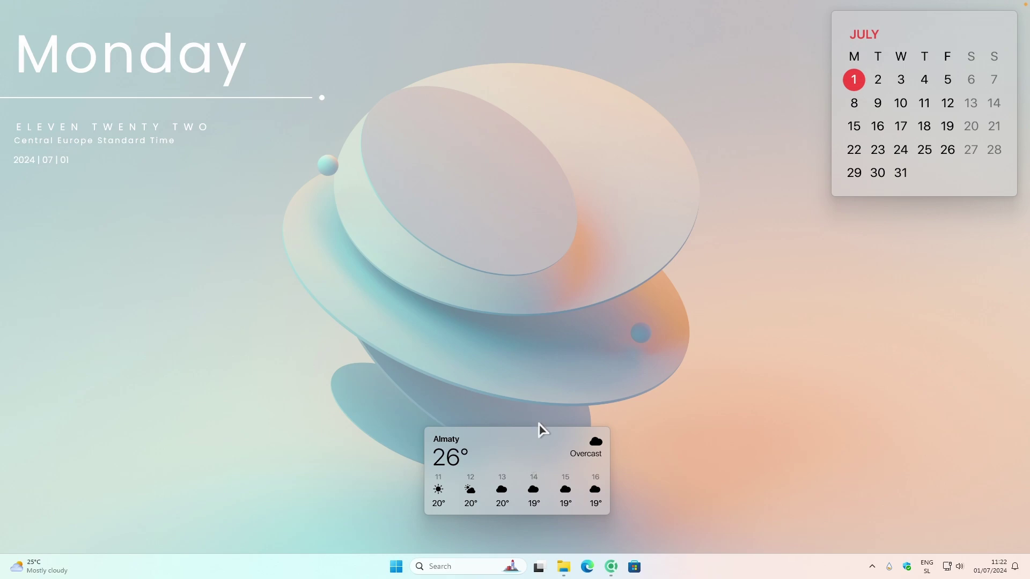
- Set the Weather widget's city to London and save the change
right_click(513, 445)
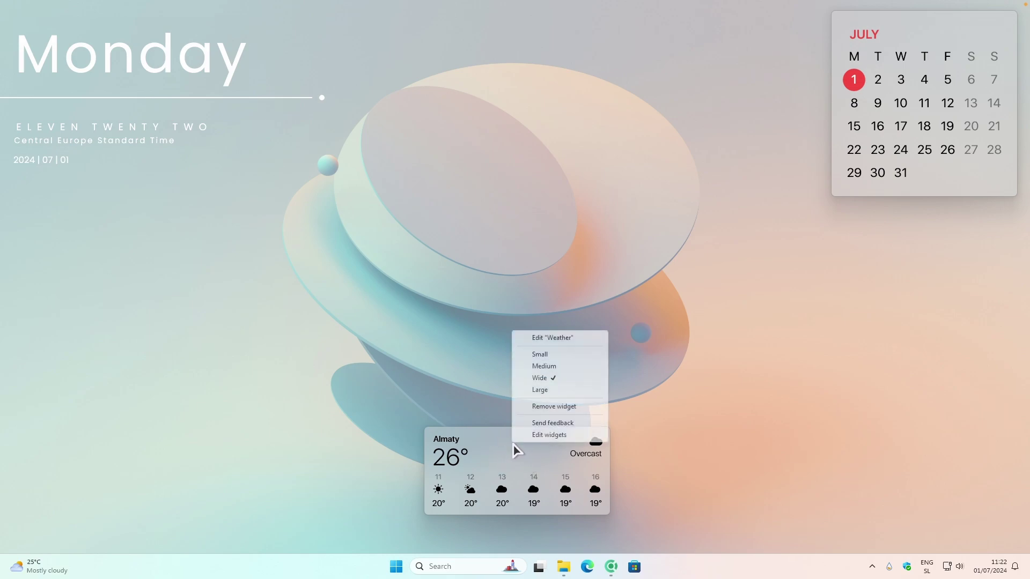
left_click(549, 338)
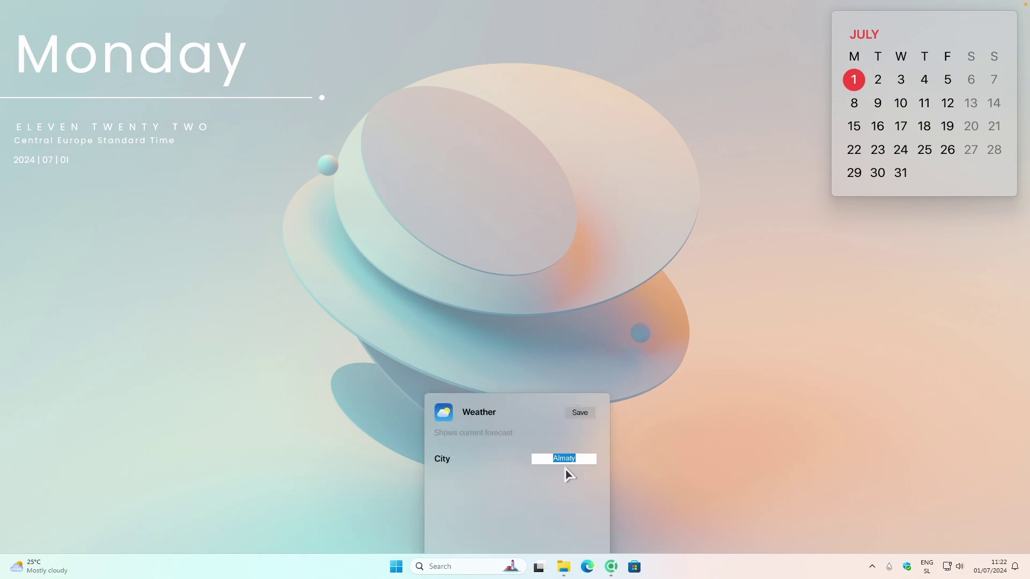
key("Caps_Lock")
key("Caps_Lock")
key("Caps_Lock")
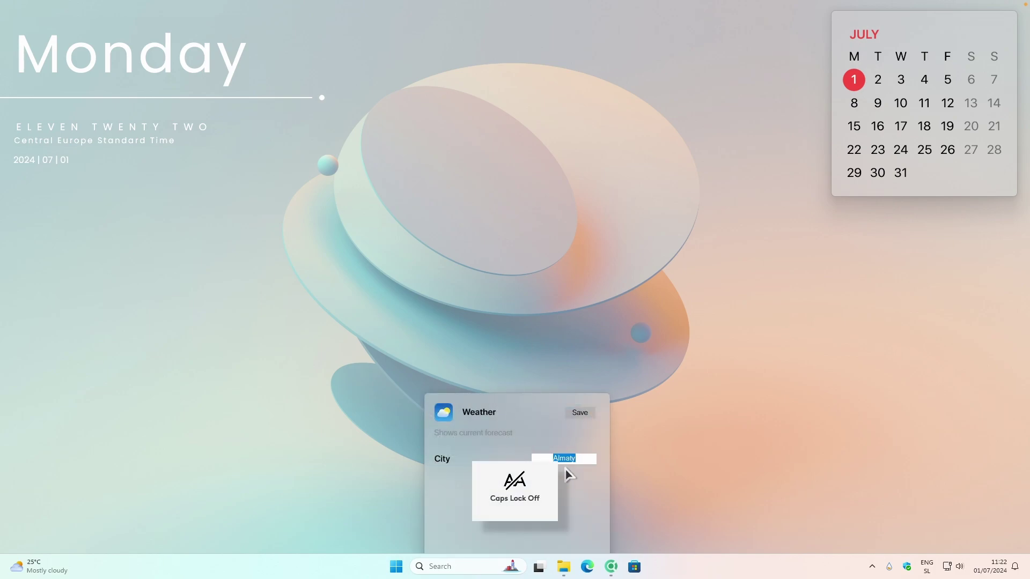
key("Caps_Lock")
type("London")
key("Return")
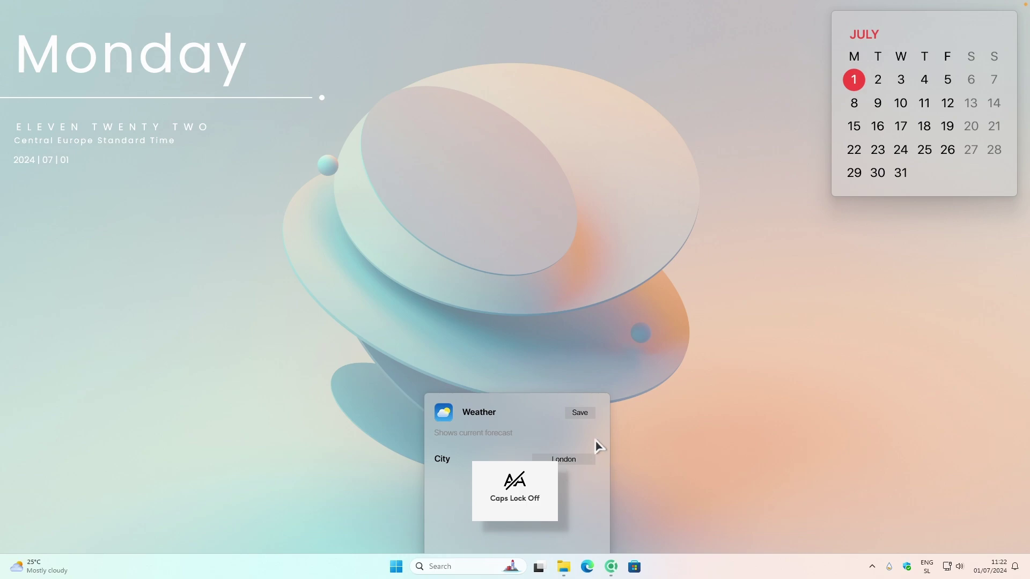
left_click(586, 416)
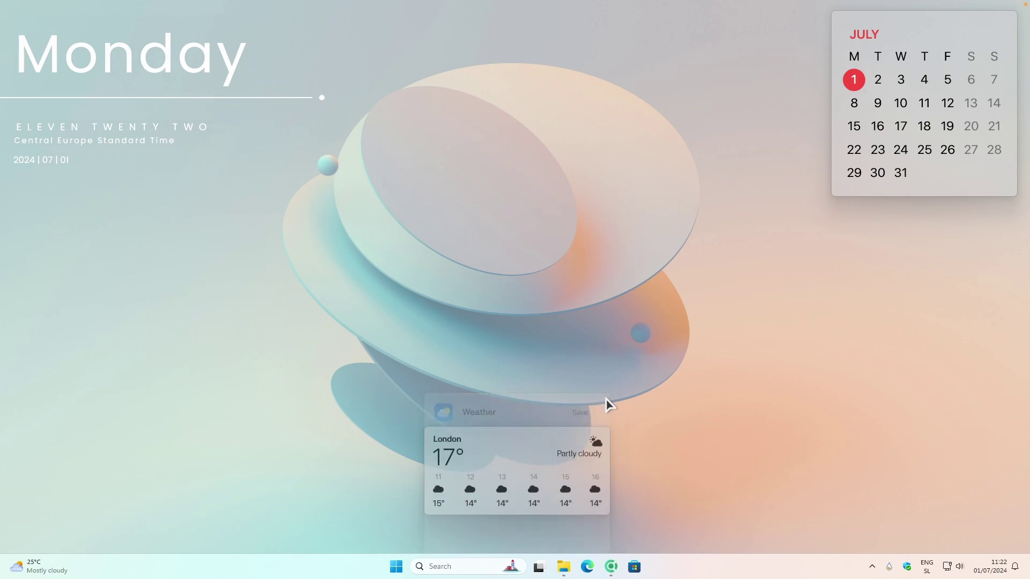